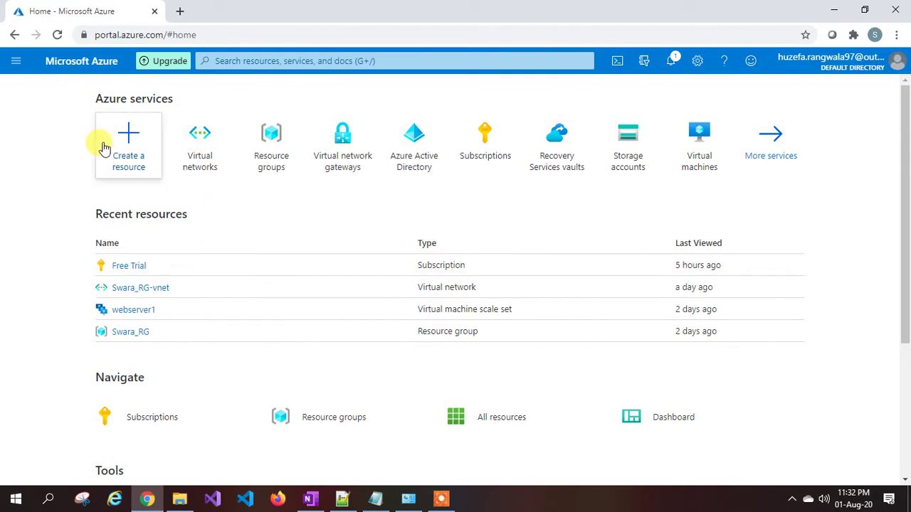
pyautogui.click(230, 61)
pyautogui.write('v')
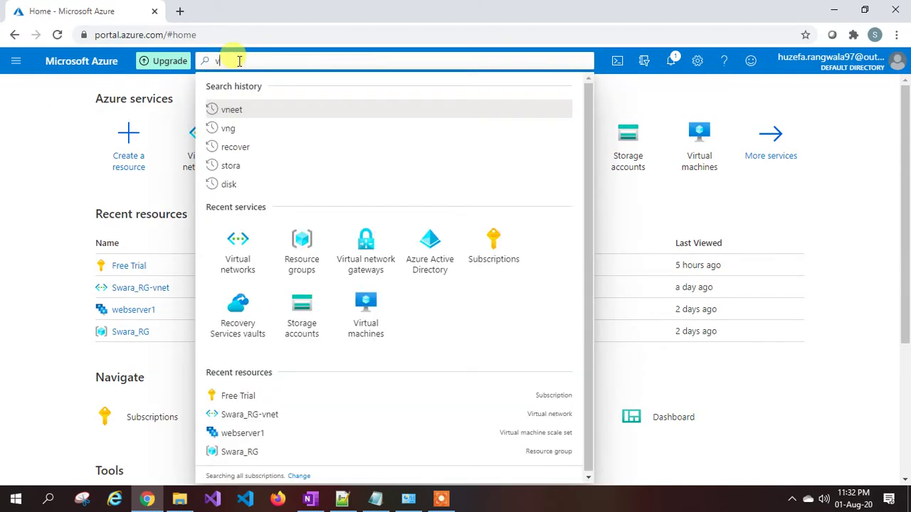
pyautogui.write('irtua')
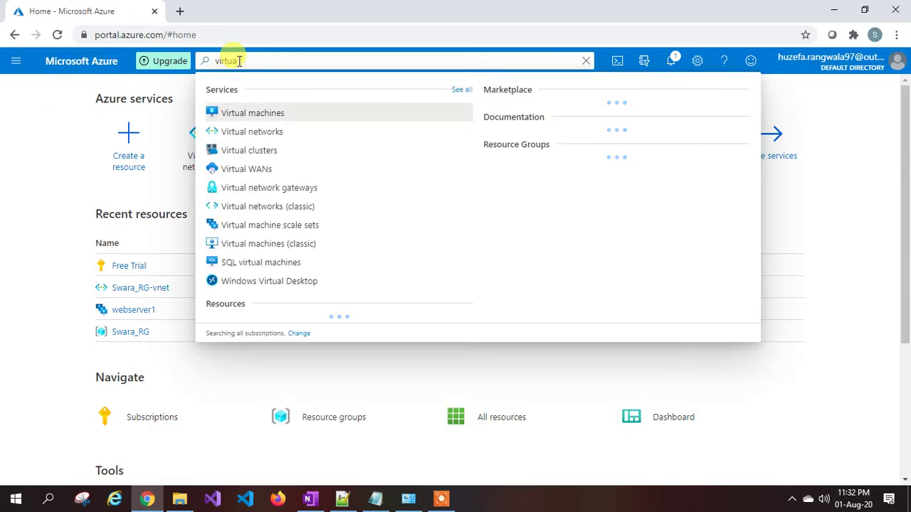
pyautogui.write('l')
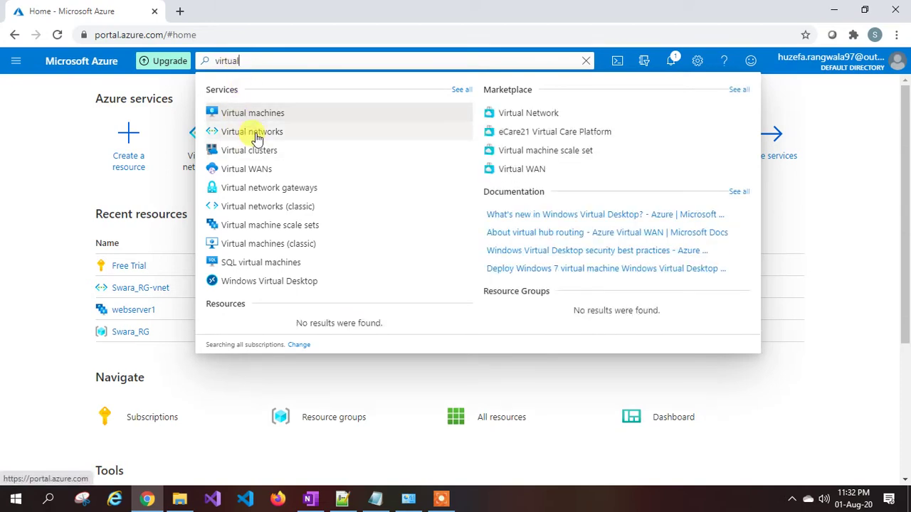
# Step: Find the Virtual networks service by searching all services for vnet, and open it
pyautogui.click(15, 60)
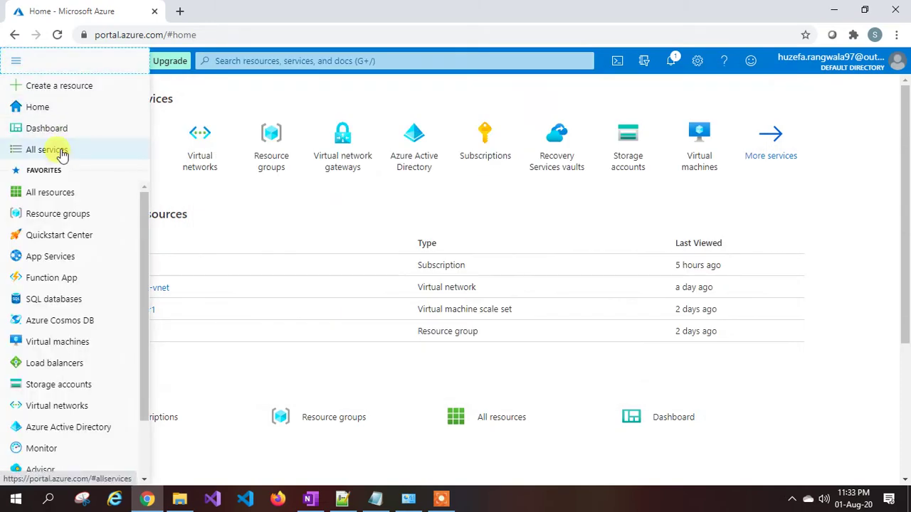
pyautogui.click(62, 154)
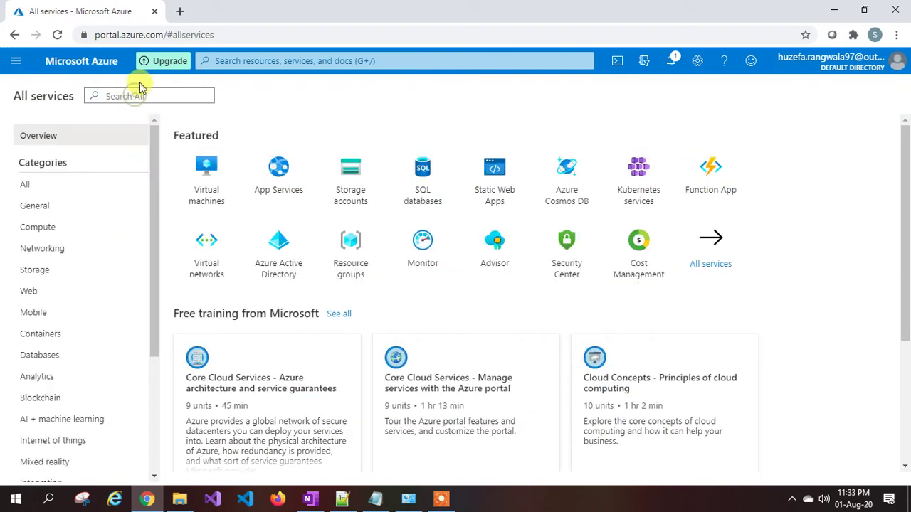
pyautogui.write('vnet')
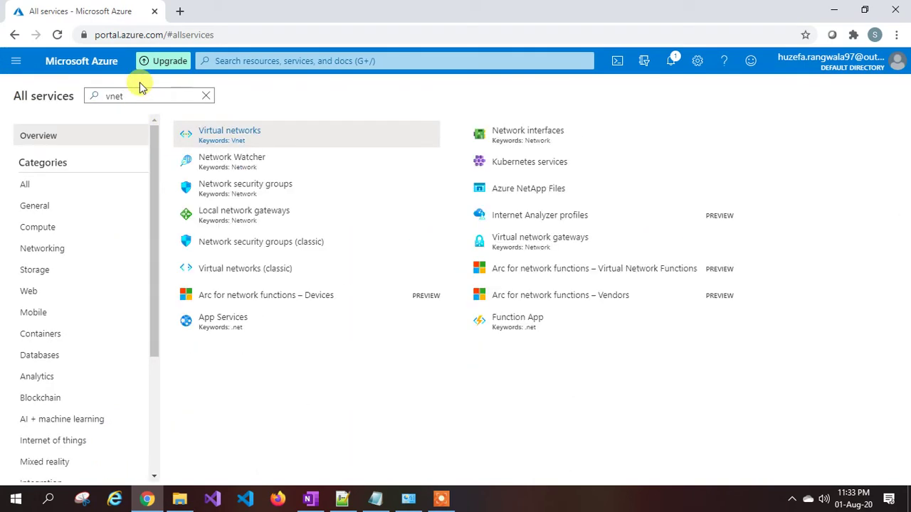
pyautogui.moveTo(225, 142)
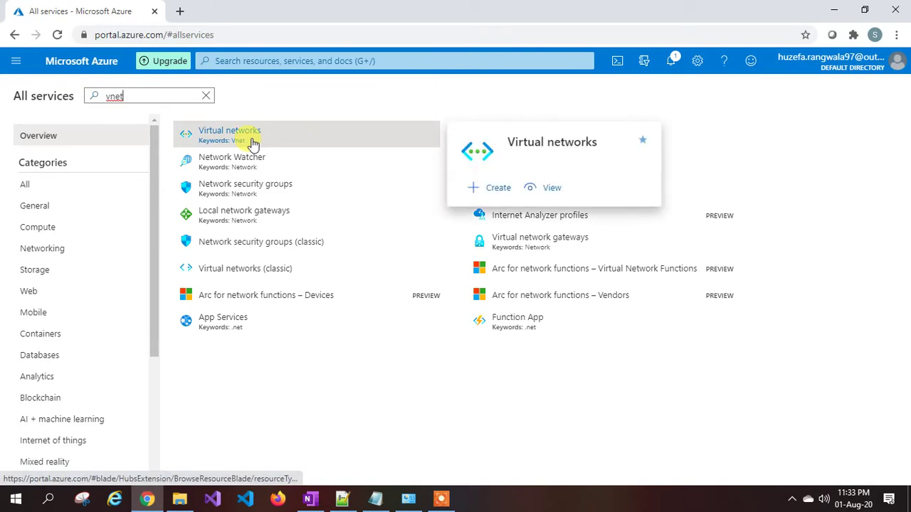
pyautogui.click(253, 143)
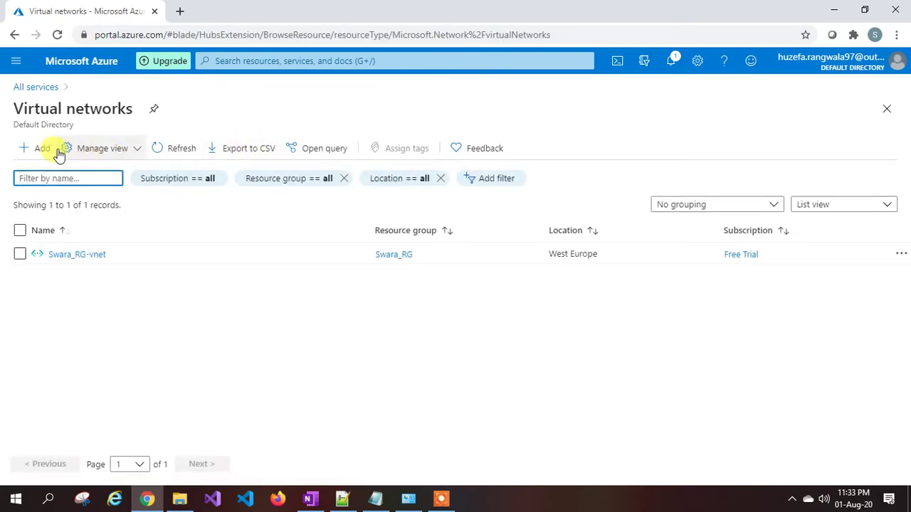
# Step: Start a new virtual network and create a resource group for it, named with the owner's first name followed by 1
pyautogui.click(32, 148)
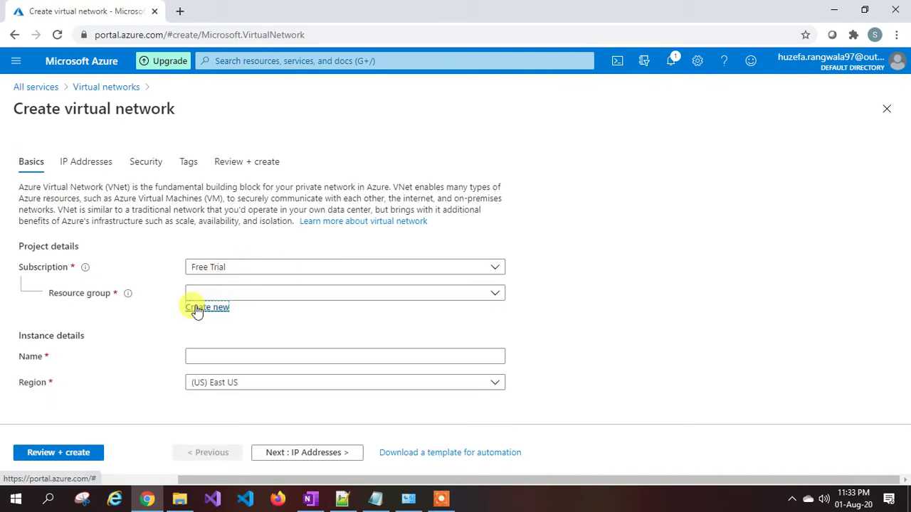
pyautogui.click(198, 307)
pyautogui.write('sa')
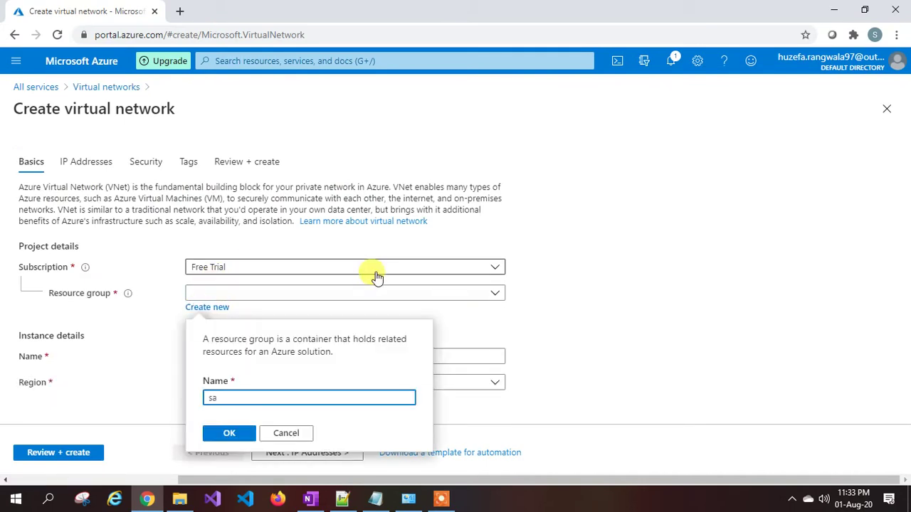
pyautogui.write('ndeep1')
pyautogui.click(229, 433)
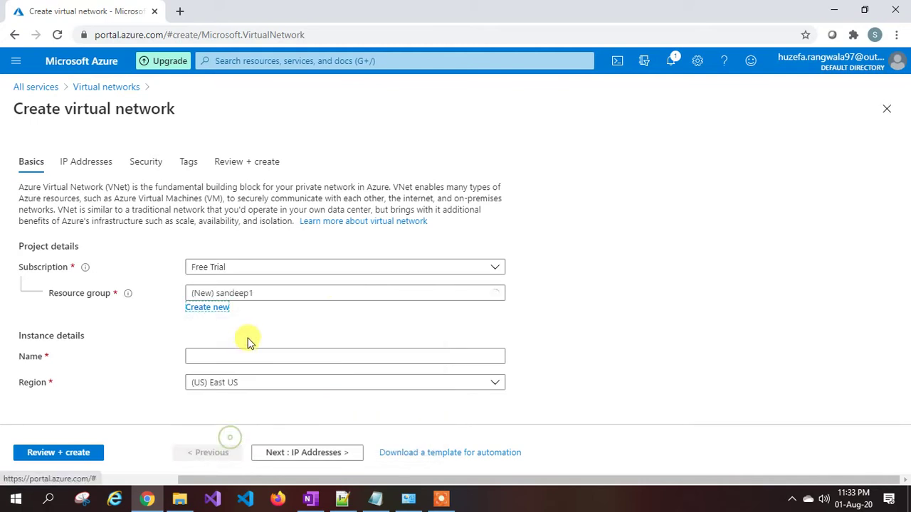
# Step: Name the new virtual network vnt01
pyautogui.click(218, 359)
pyautogui.write('vnt01')
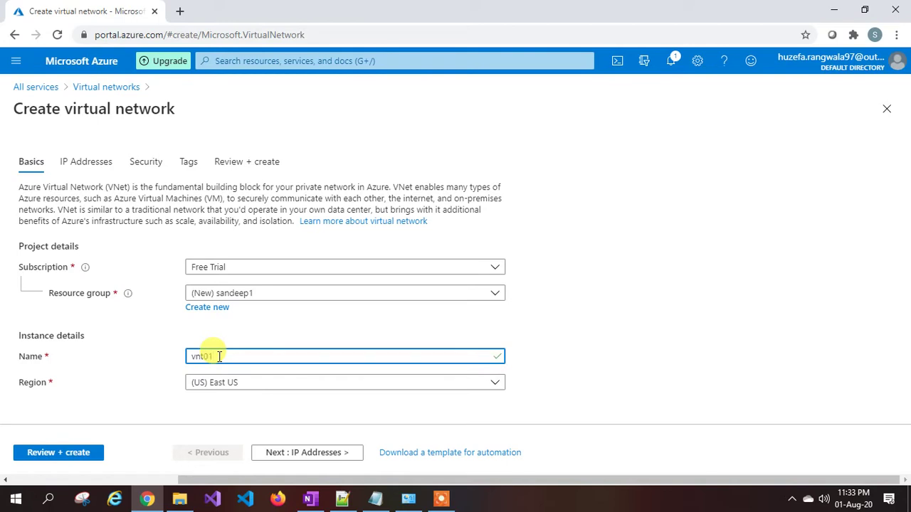
pyautogui.click(681, 291)
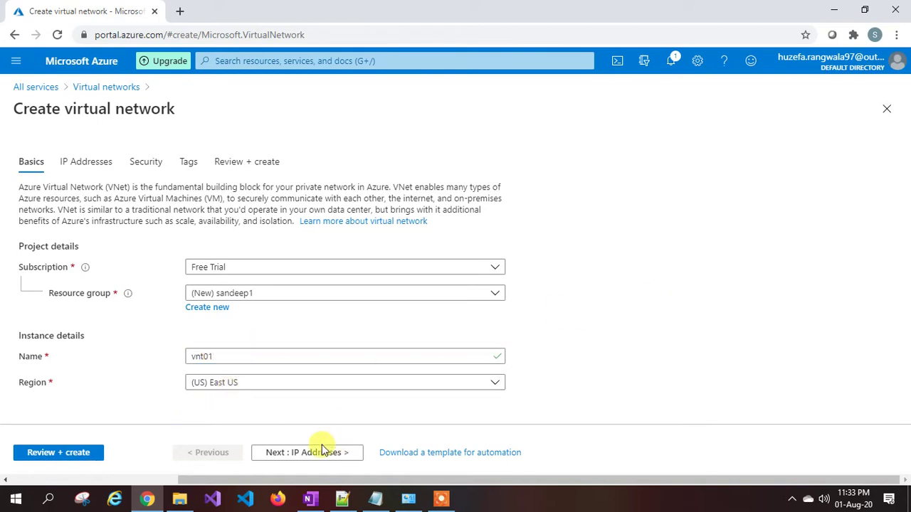
# Step: Keep the default IP address, security and tag settings for vnt01 and create the virtual network
pyautogui.click(303, 451)
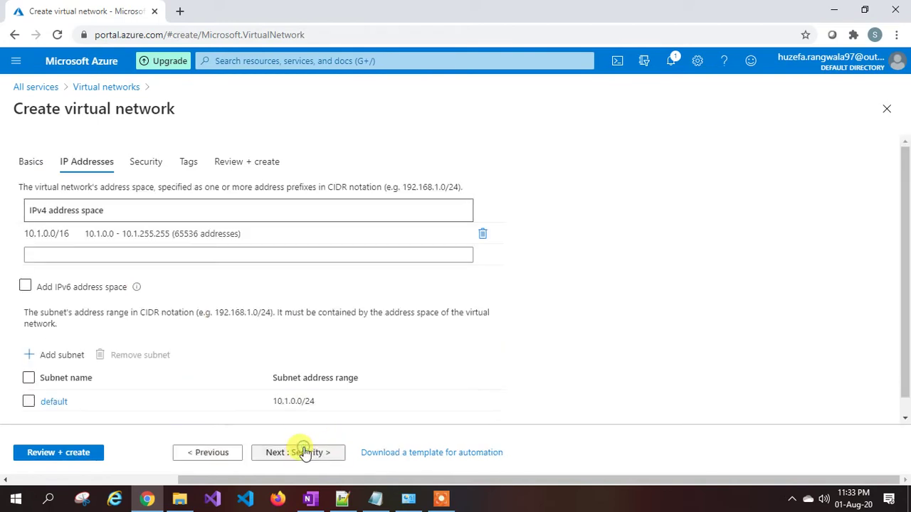
pyautogui.click(68, 242)
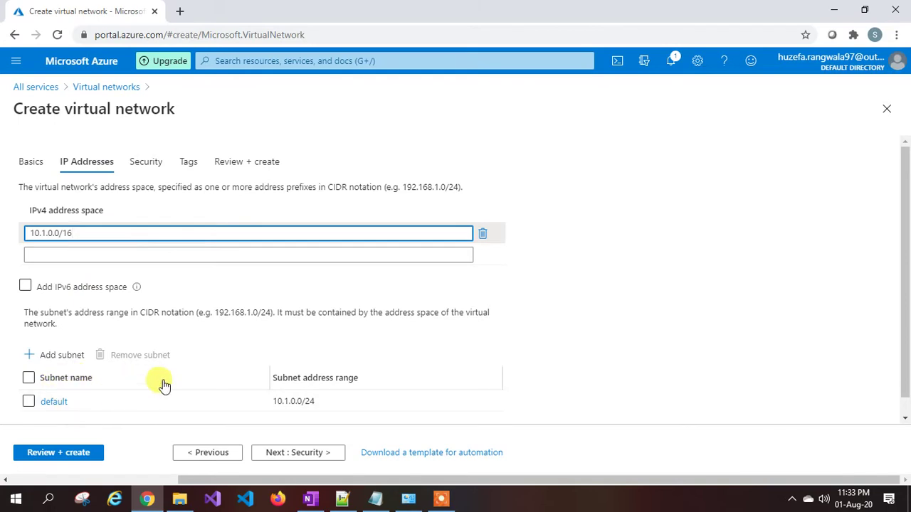
pyautogui.scroll(-1, 226, 388)
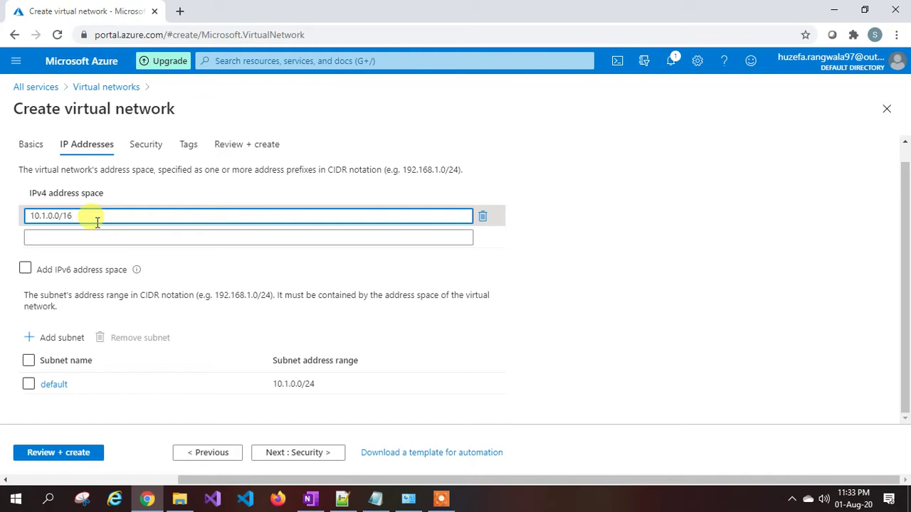
pyautogui.click(301, 452)
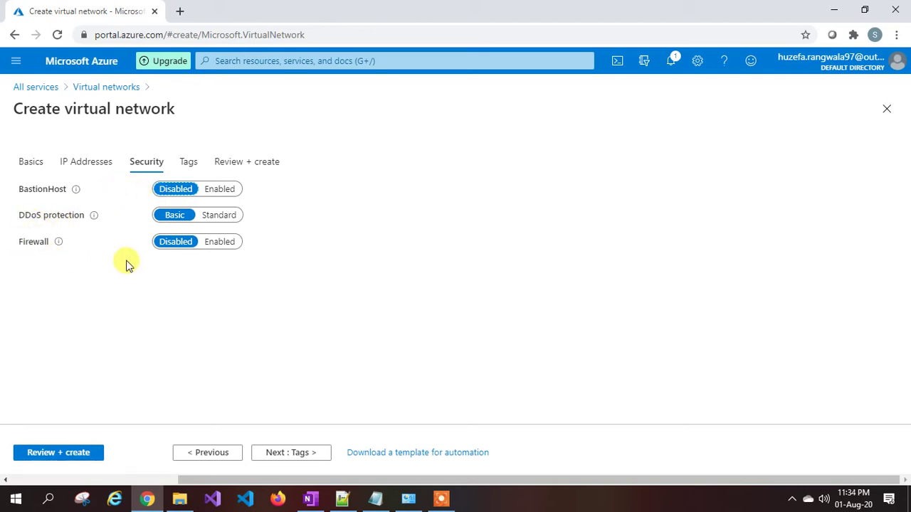
pyautogui.click(285, 456)
pyautogui.click(311, 453)
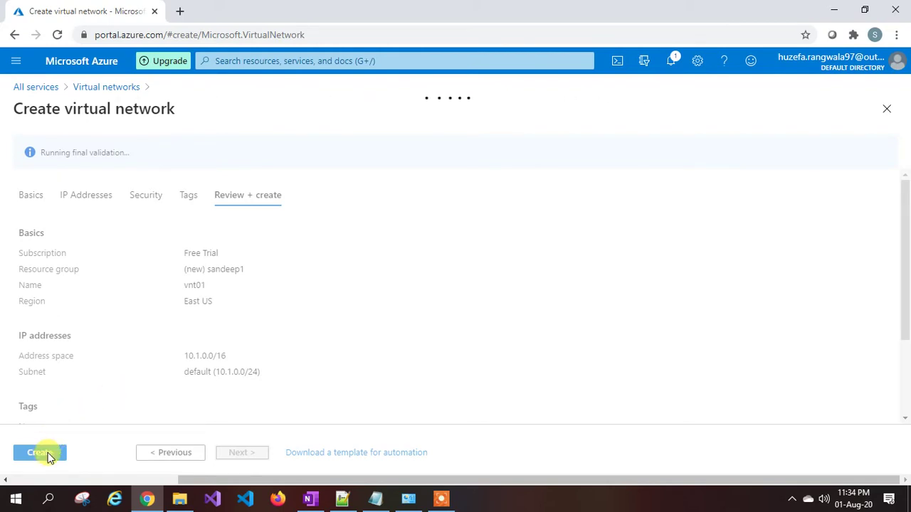
pyautogui.click(47, 455)
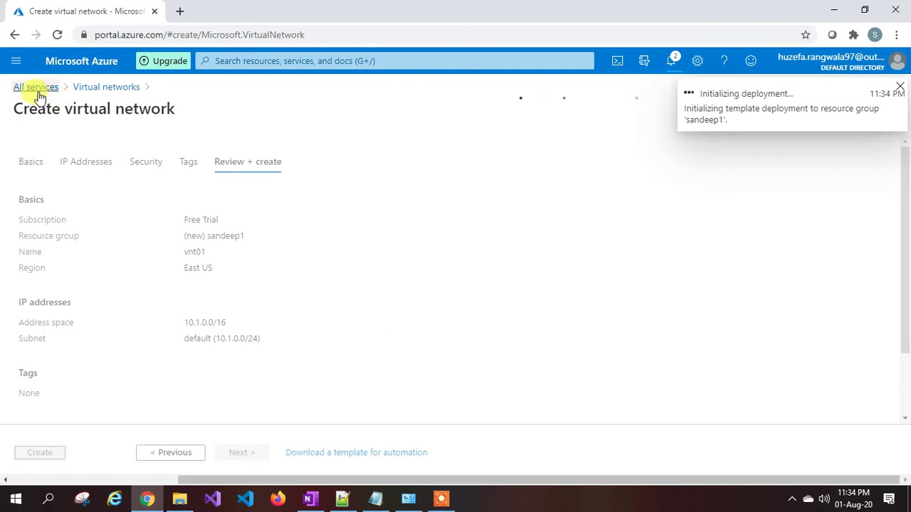
# Step: Try to return to the Virtual networks list by searching the portal for vnet during the deployment
pyautogui.click(227, 60)
pyautogui.write('vnet')
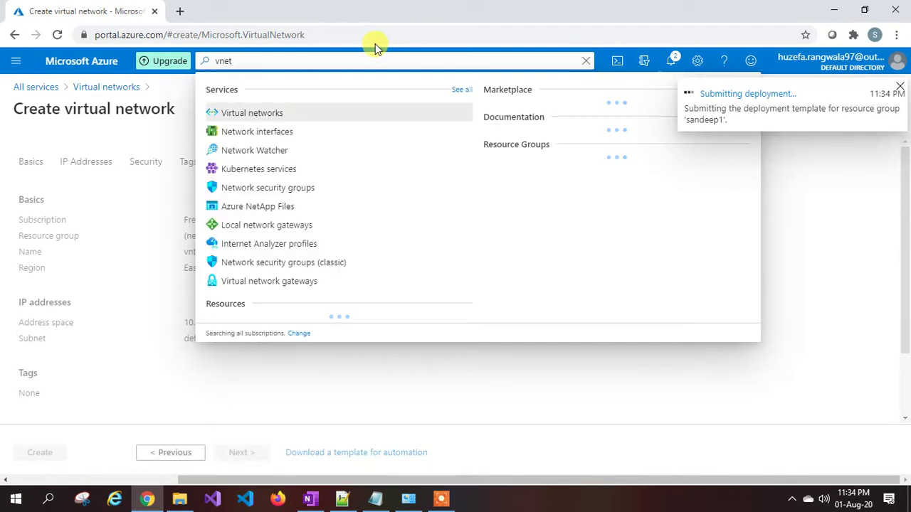
pyautogui.click(277, 113)
pyautogui.click(245, 61)
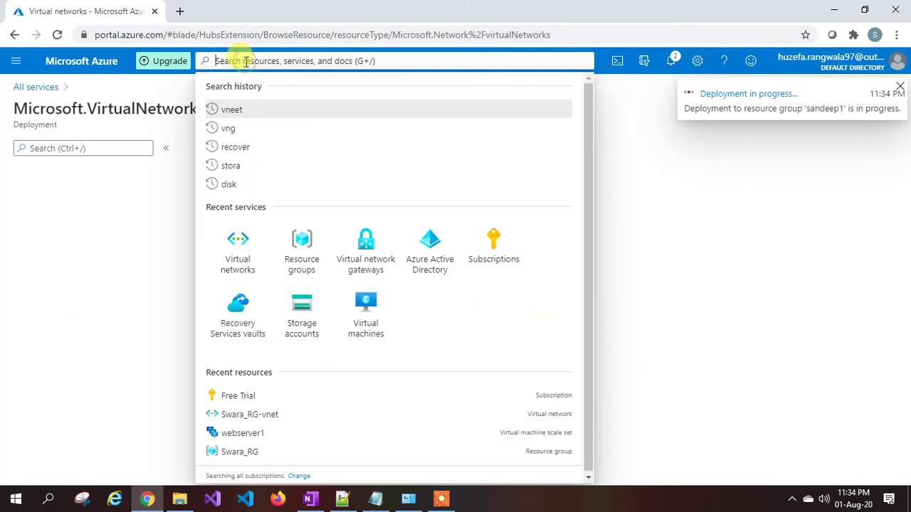
pyautogui.write('vnet')
pyautogui.press('Escape')
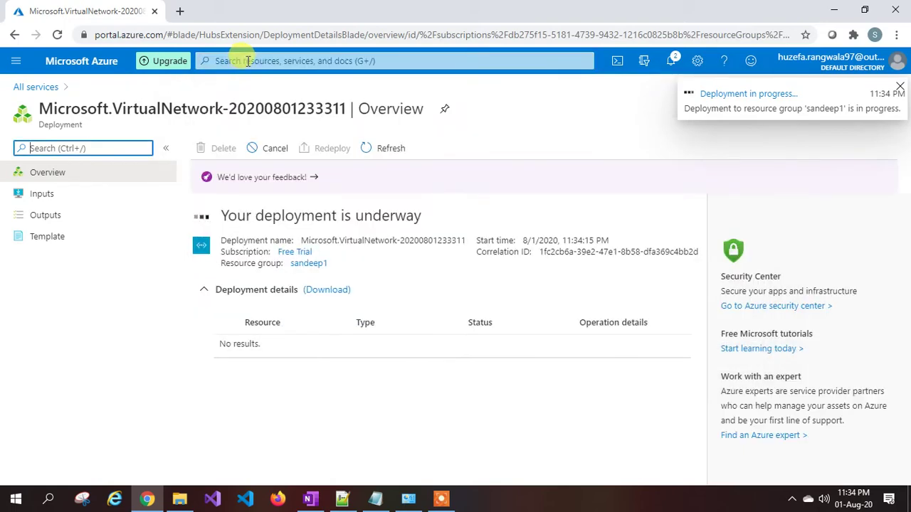
# Step: Search the portal for vnet and open the Virtual networks service
pyautogui.click(239, 61)
pyautogui.write('vnet')
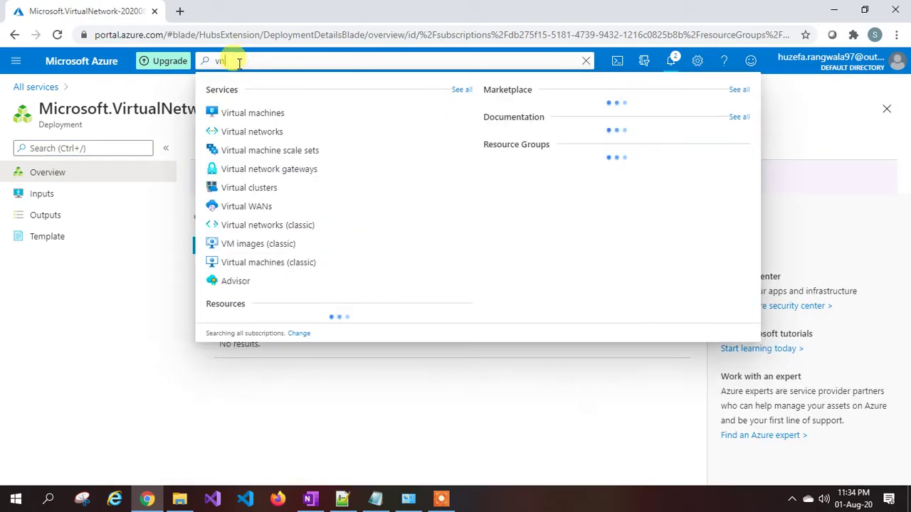
pyautogui.click(249, 112)
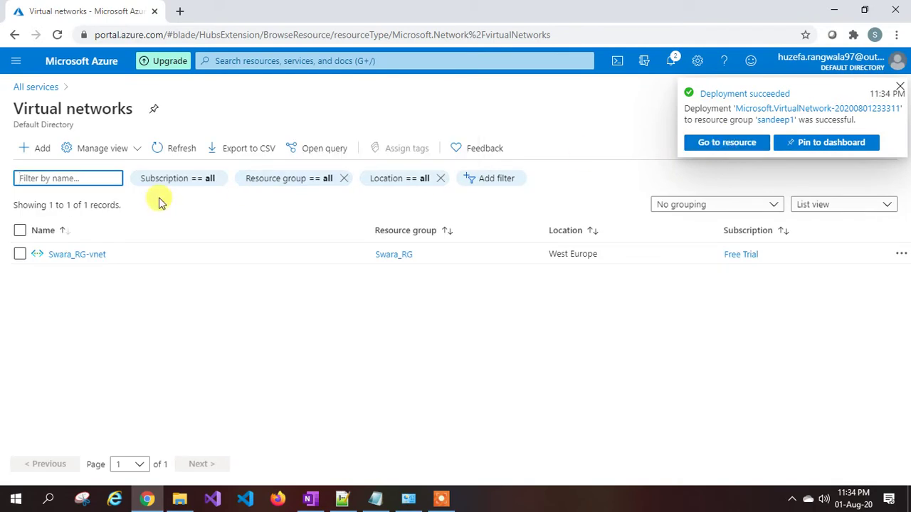
# Step: Start a second virtual network and create a resource group for it, named with the owner's first name followed by 2
pyautogui.click(35, 148)
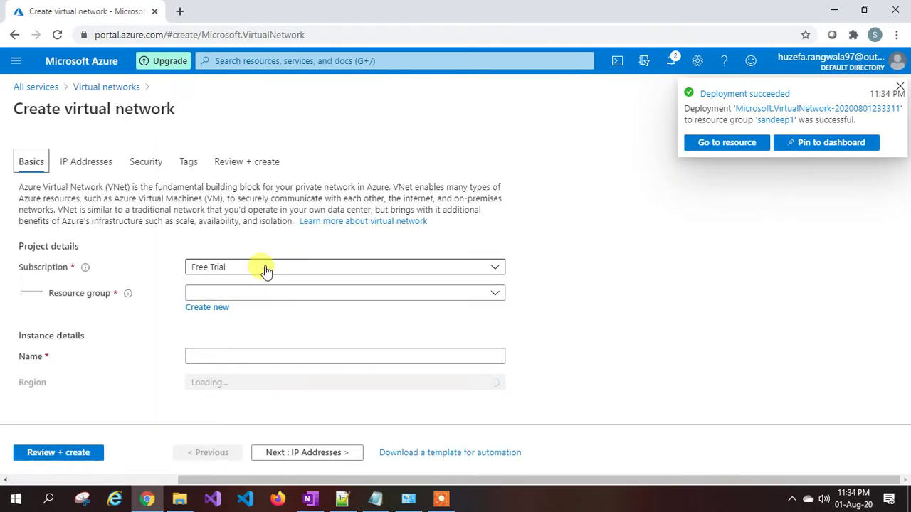
pyautogui.click(212, 309)
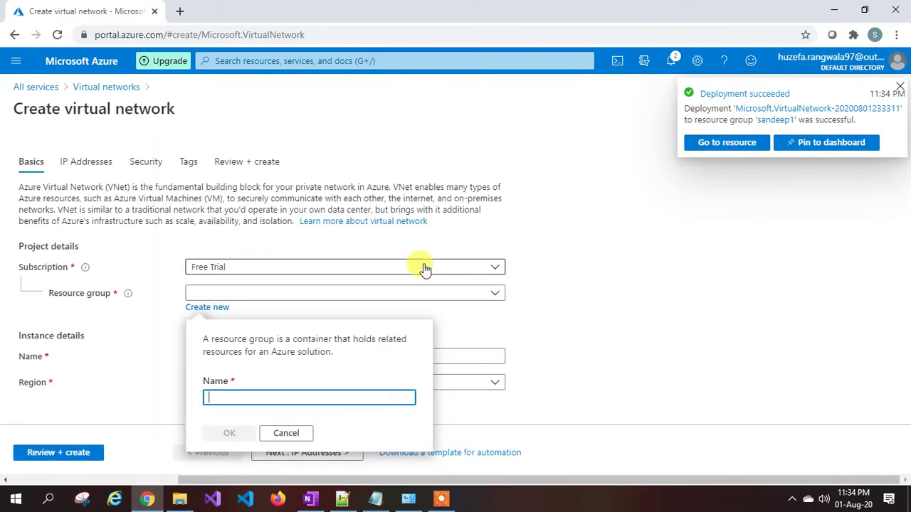
pyautogui.write('sandeep2')
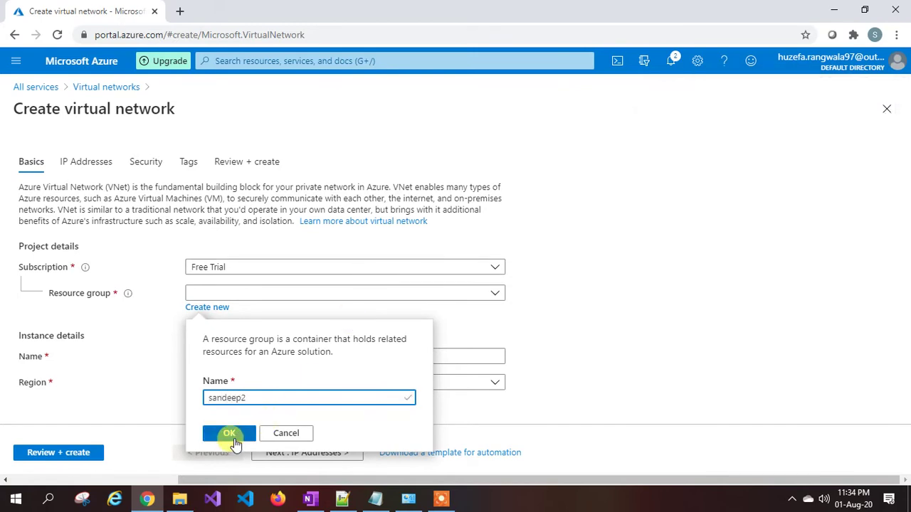
pyautogui.click(229, 434)
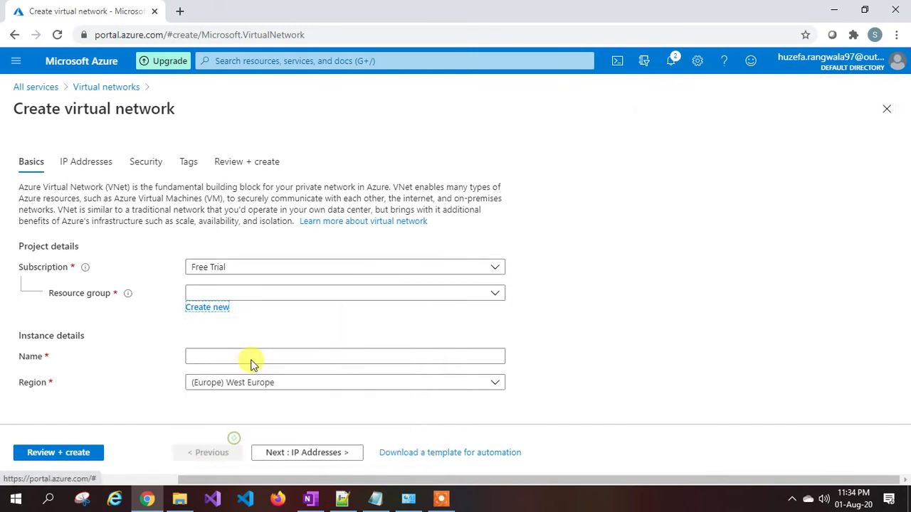
# Step: Name the second virtual network vnt02 and set its region to (US) East US
pyautogui.click(234, 354)
pyautogui.write('vnt02')
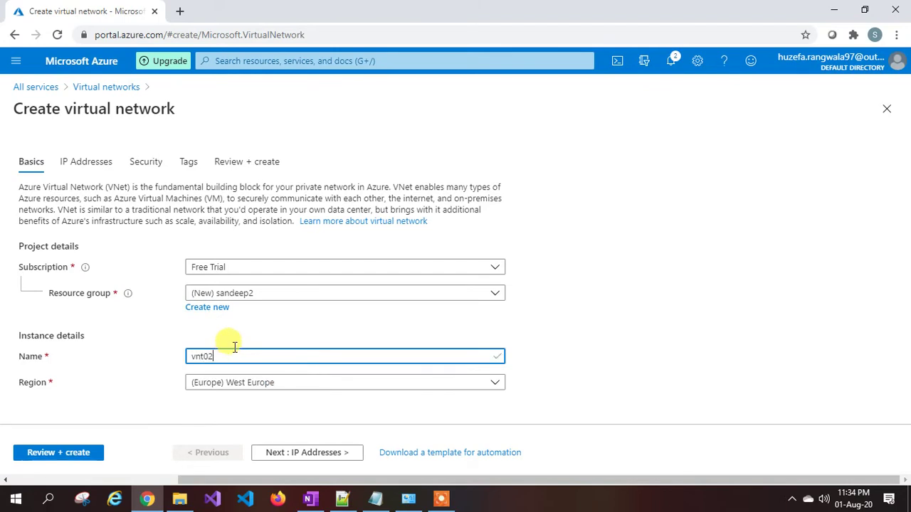
pyautogui.click(231, 384)
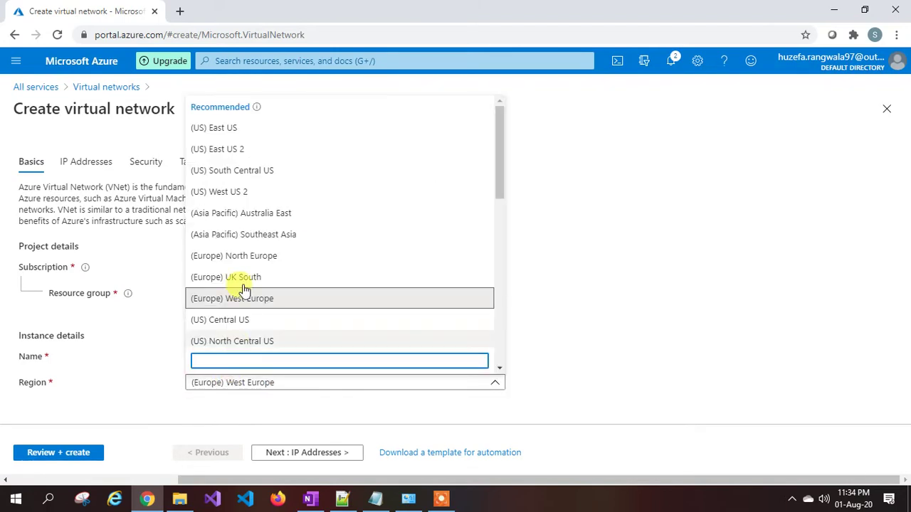
pyautogui.click(238, 126)
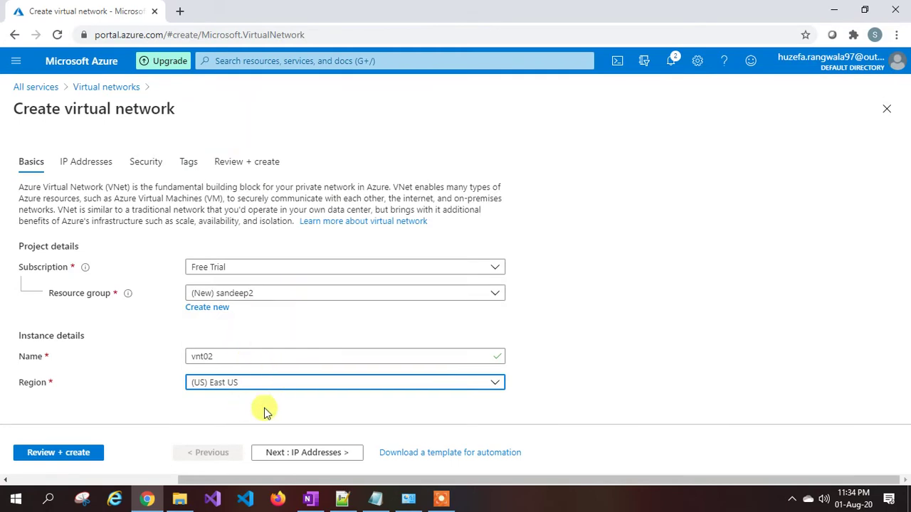
# Step: Set the IPv4 address space of the vnt02 virtual network to 192.168.0.0/16
pyautogui.click(309, 458)
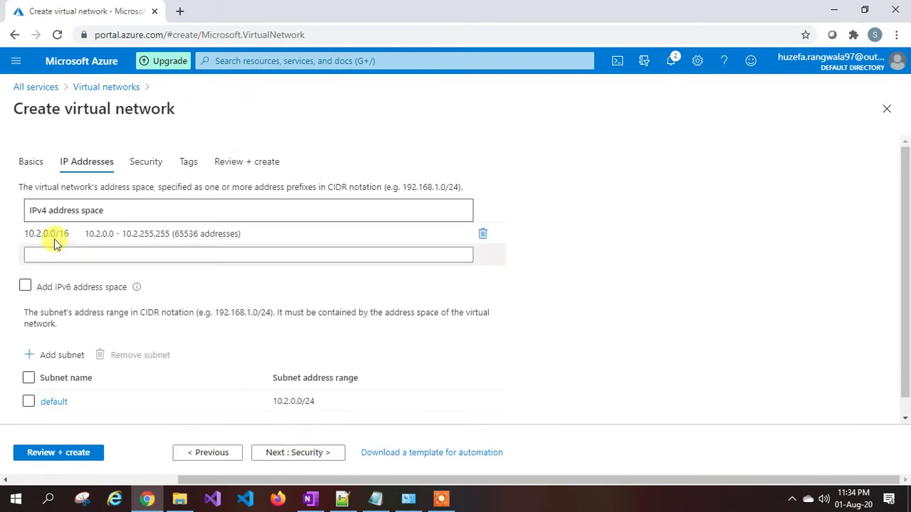
pyautogui.click(50, 235)
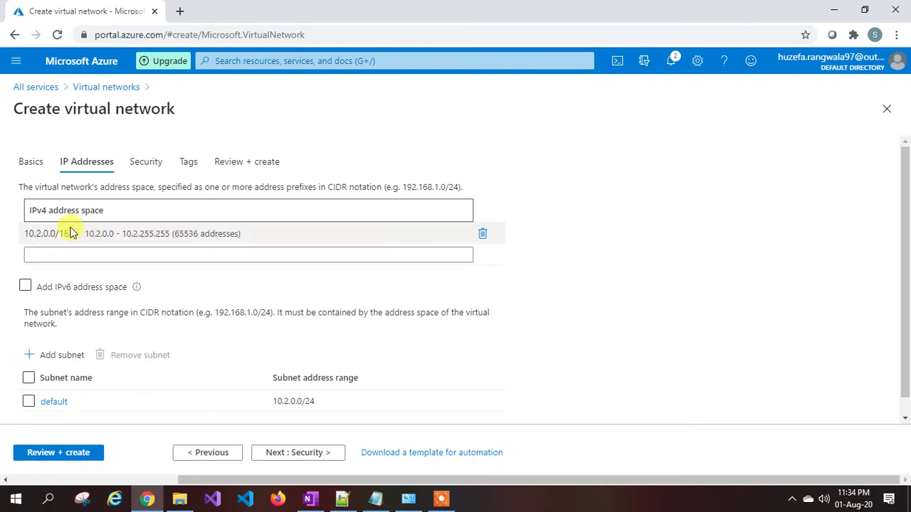
pyautogui.click(64, 237)
pyautogui.moveTo(64, 237); pyautogui.dragTo(26, 237)
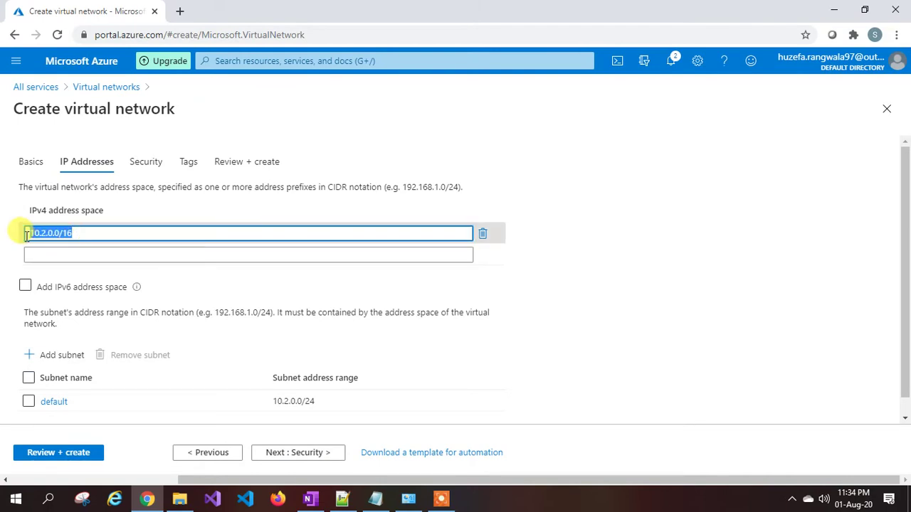
pyautogui.write('192')
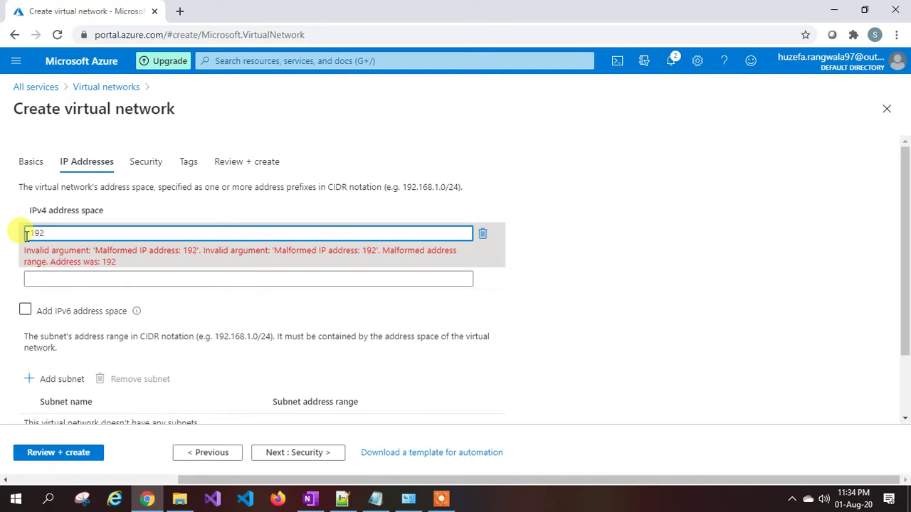
pyautogui.write('.168')
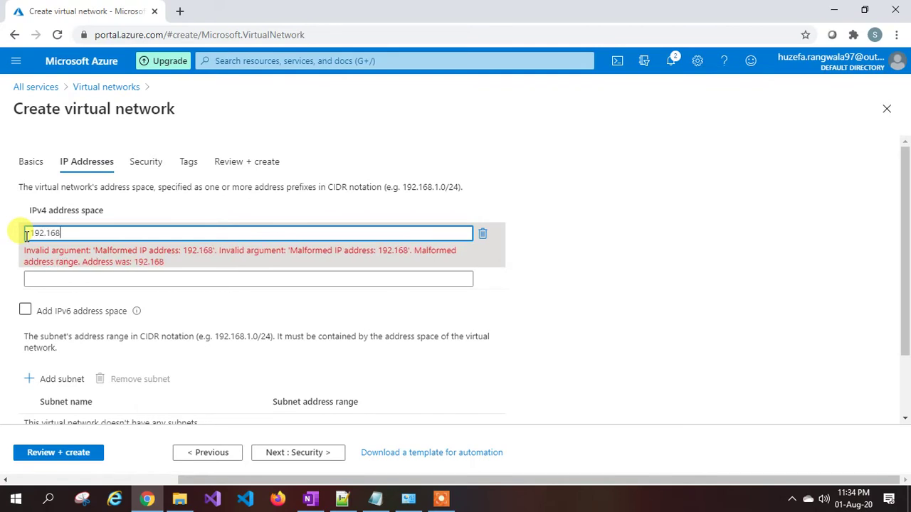
pyautogui.write('.0.0/16')
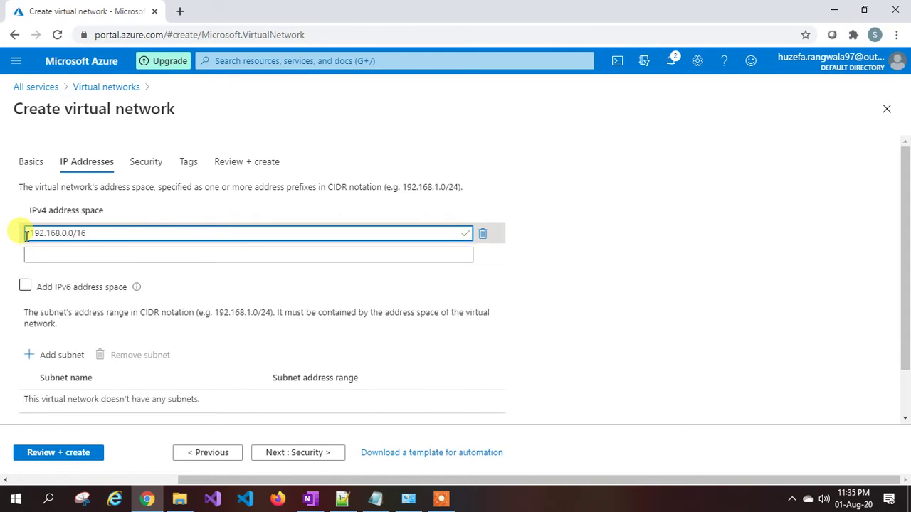
# Step: Add a subnet named default to vnt02 with the address range 192.168.1.0/24
pyautogui.click(106, 376)
pyautogui.scroll(-1, 78, 335)
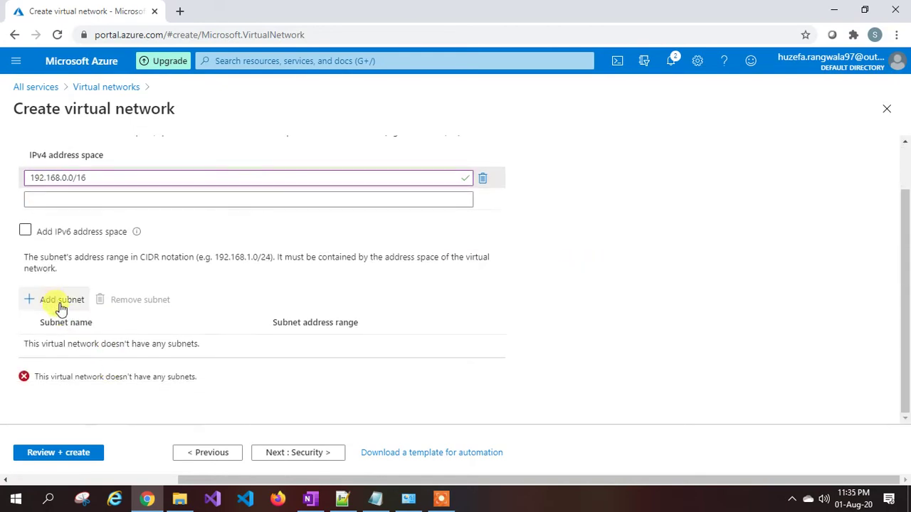
pyautogui.click(57, 301)
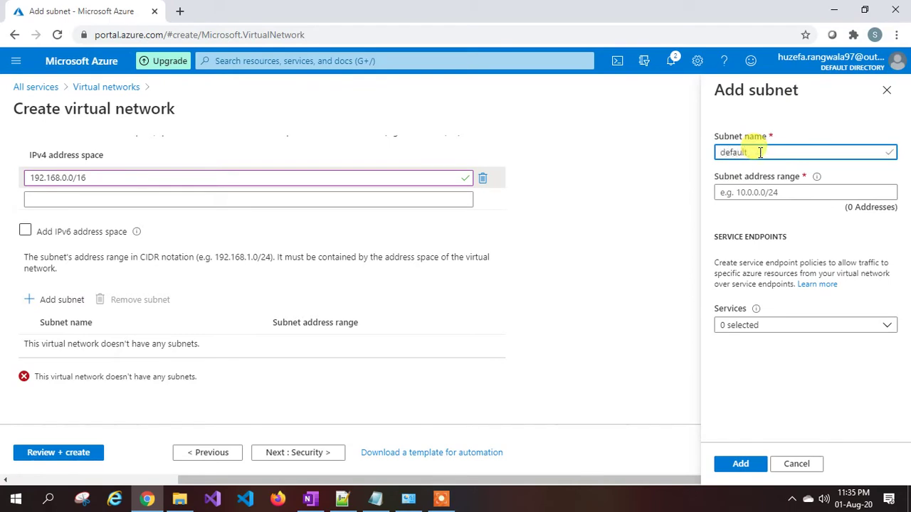
pyautogui.click(744, 192)
pyautogui.write('192.168')
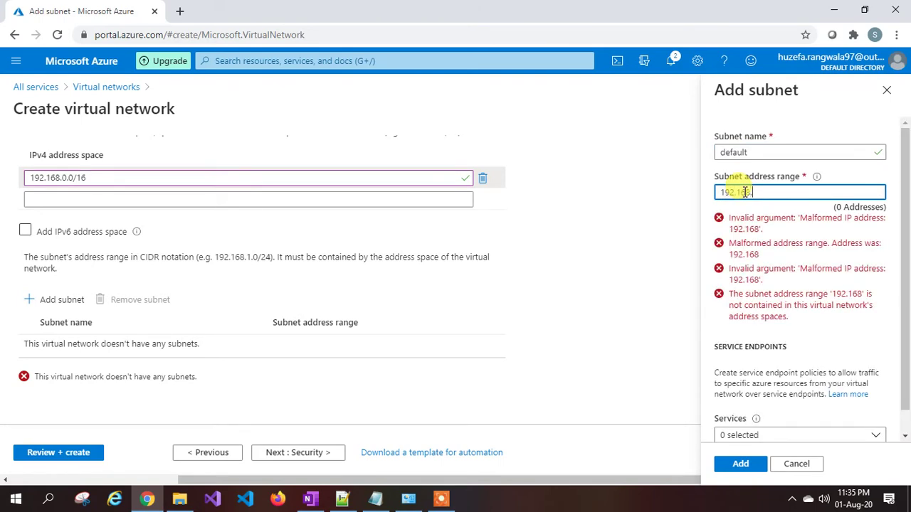
pyautogui.write('.1.0/24')
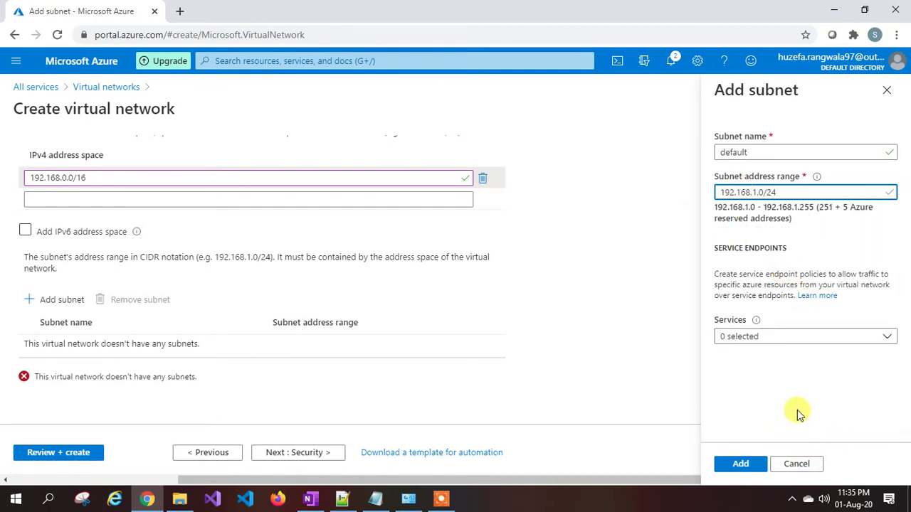
pyautogui.click(797, 410)
pyautogui.click(743, 463)
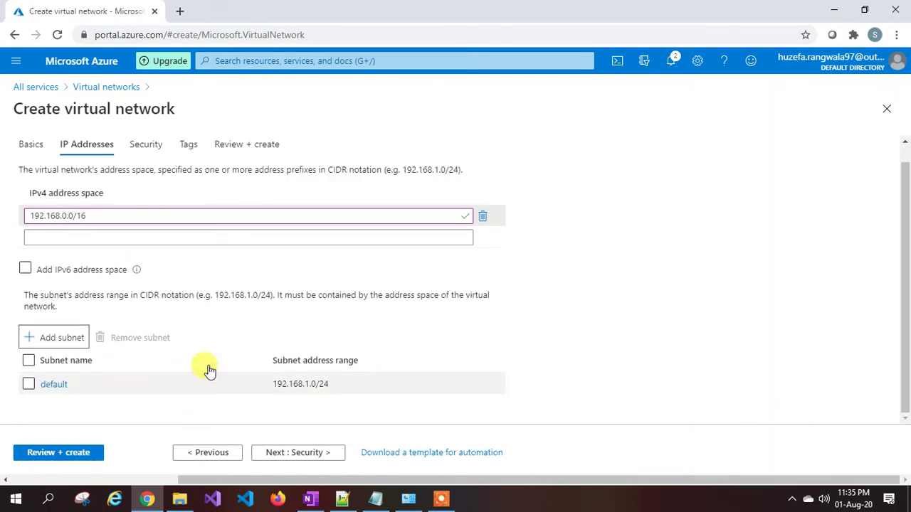
# Step: Keep the default security and tag settings for vnt02, and review and create the virtual network
pyautogui.click(322, 462)
pyautogui.click(319, 461)
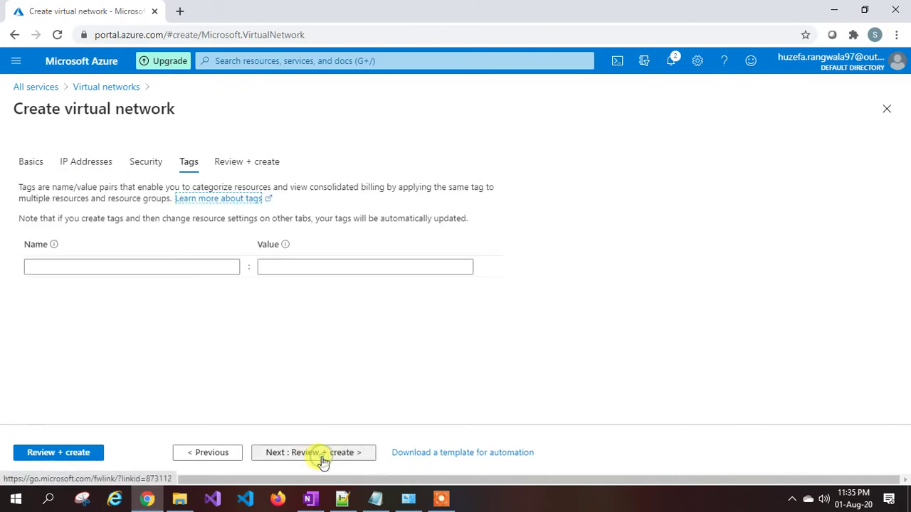
pyautogui.click(87, 453)
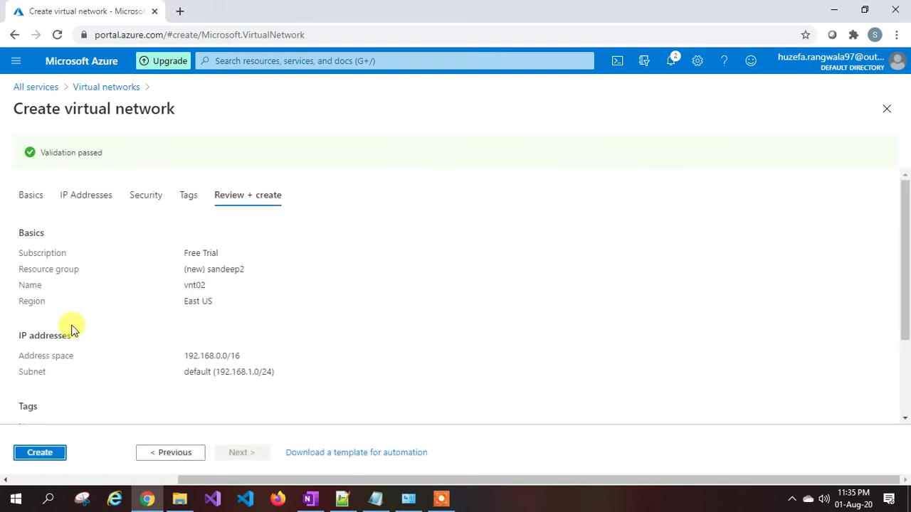
pyautogui.click(40, 454)
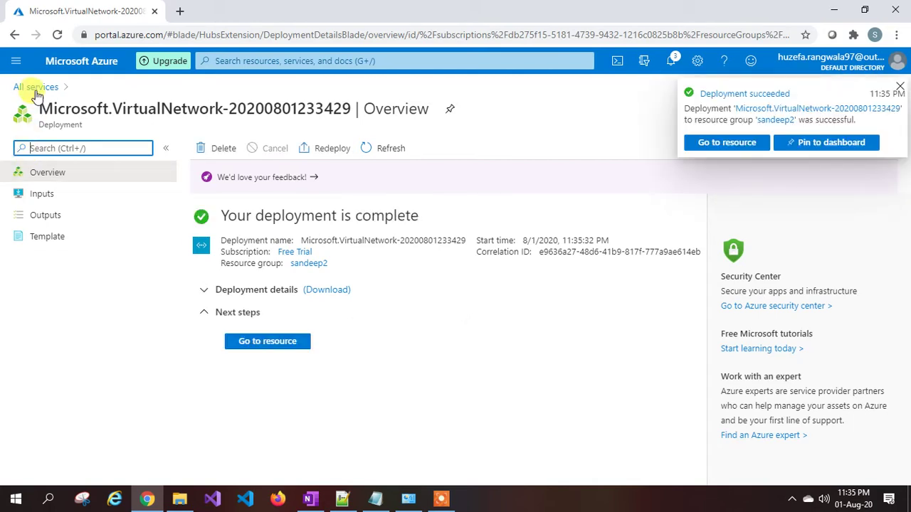
# Step: Open the Virtual machines list in the portal
pyautogui.click(16, 61)
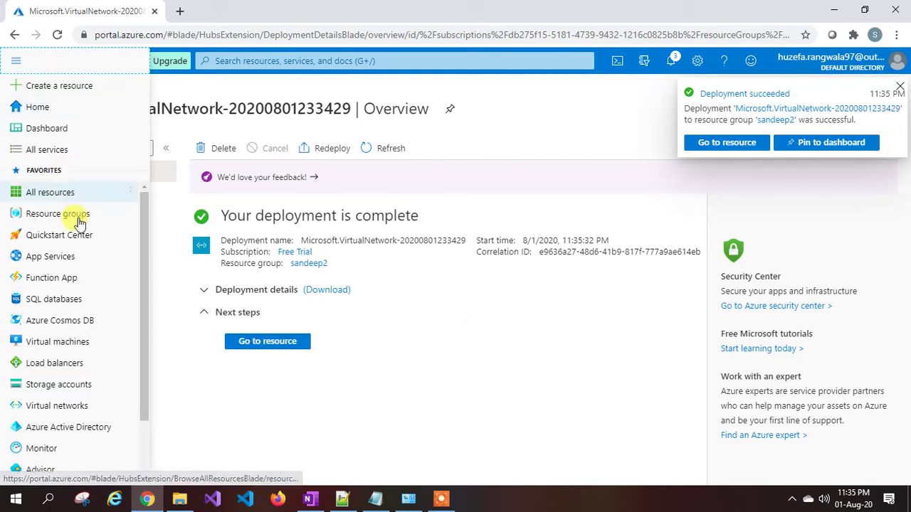
pyautogui.click(67, 341)
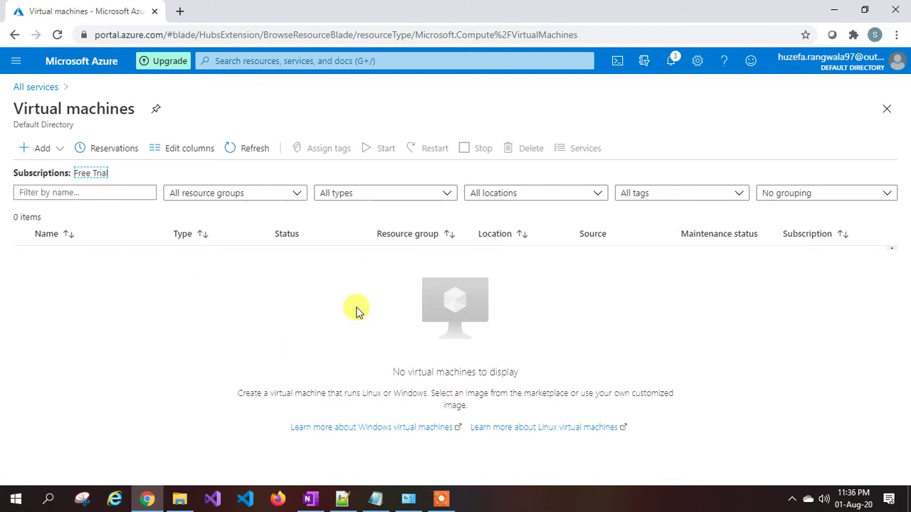
pyautogui.click(441, 498)
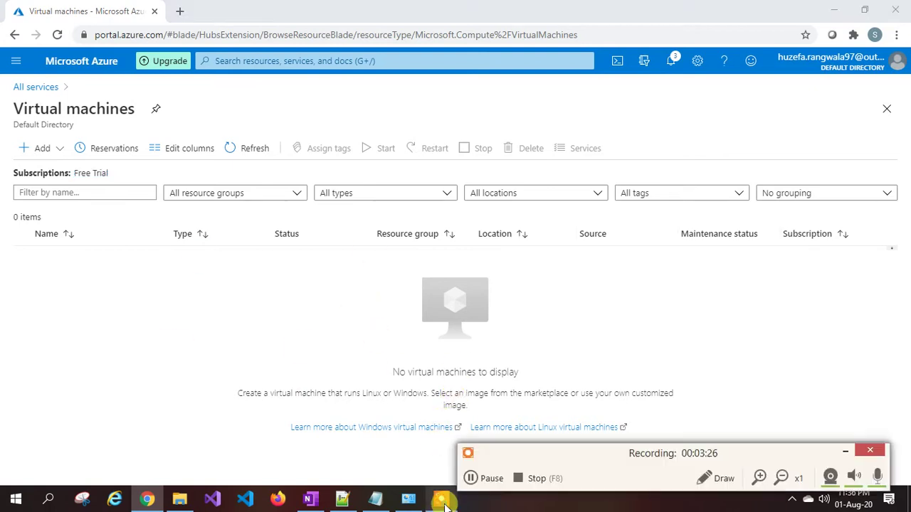
pyautogui.click(472, 479)
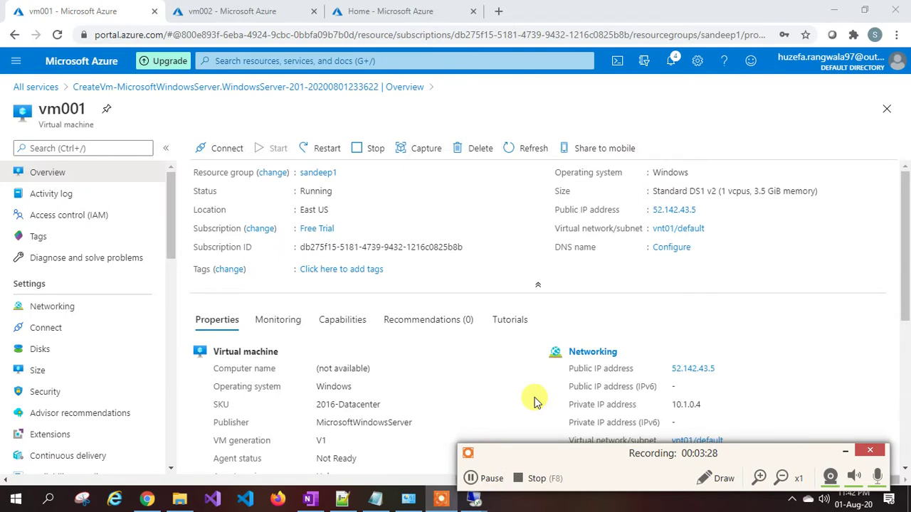
pyautogui.click(844, 452)
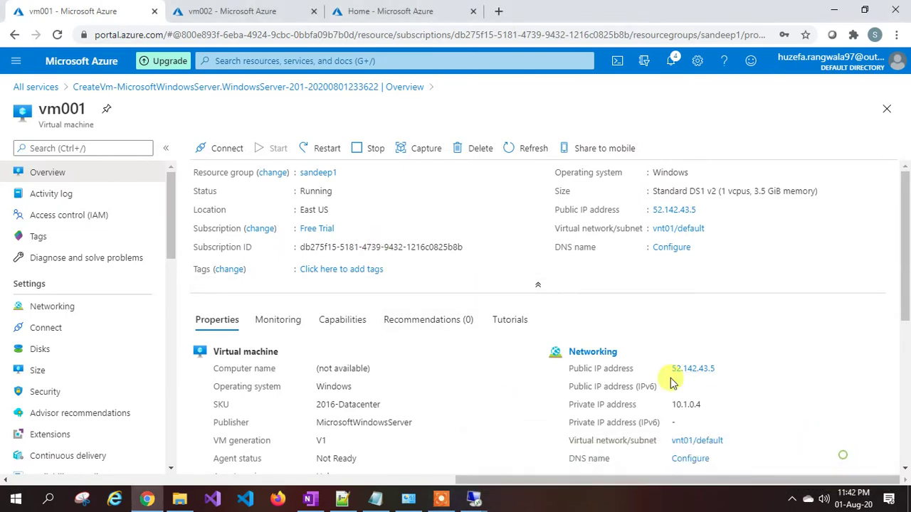
# Step: Compare the private IP addresses of the vm001 and vm002 virtual machines on their overview pages
pyautogui.moveTo(39, 108); pyautogui.dragTo(60, 108)
pyautogui.click(221, 10)
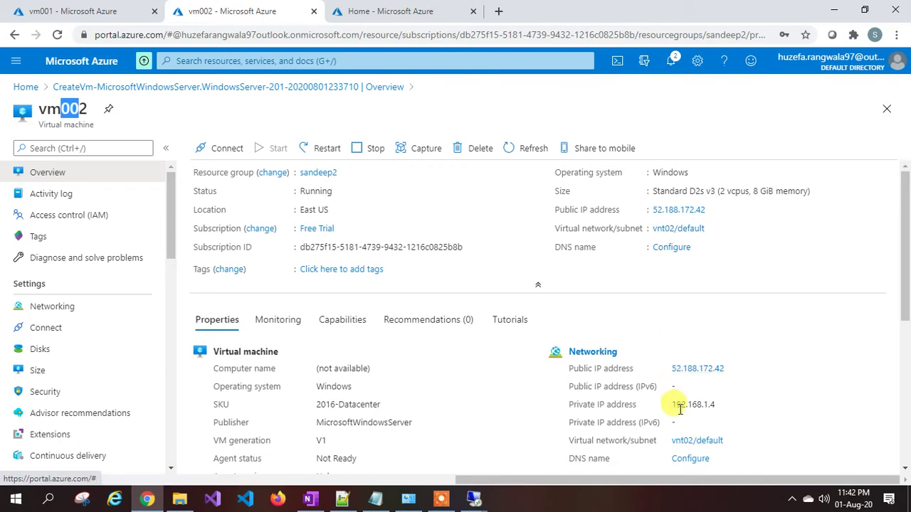
pyautogui.moveTo(674, 408); pyautogui.dragTo(716, 408)
pyautogui.click(107, 10)
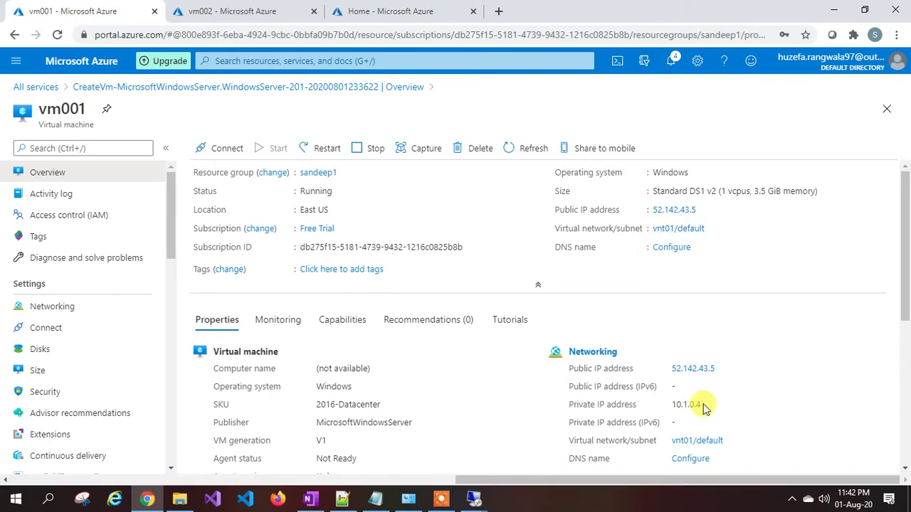
# Step: Check the hostname output in the Command Prompt of both remote desktop sessions, and return to the vm001 session
pyautogui.moveTo(474, 498)
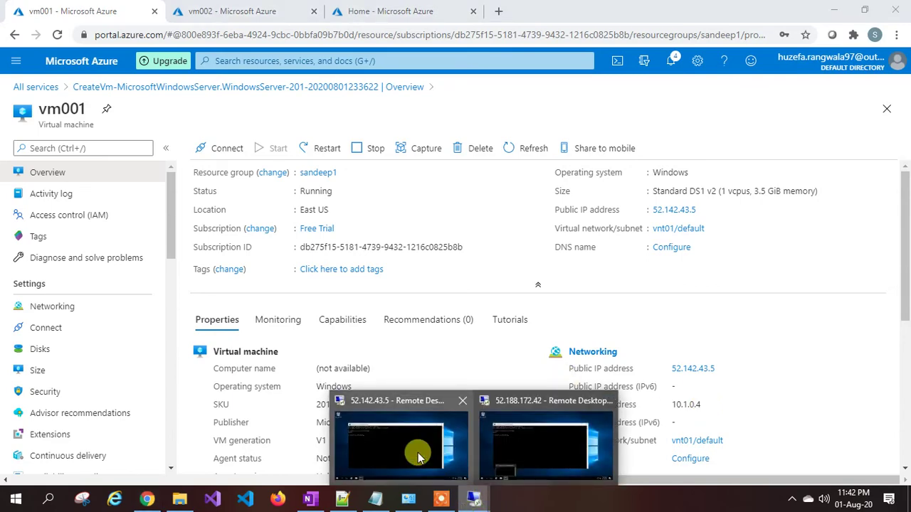
pyautogui.click(417, 453)
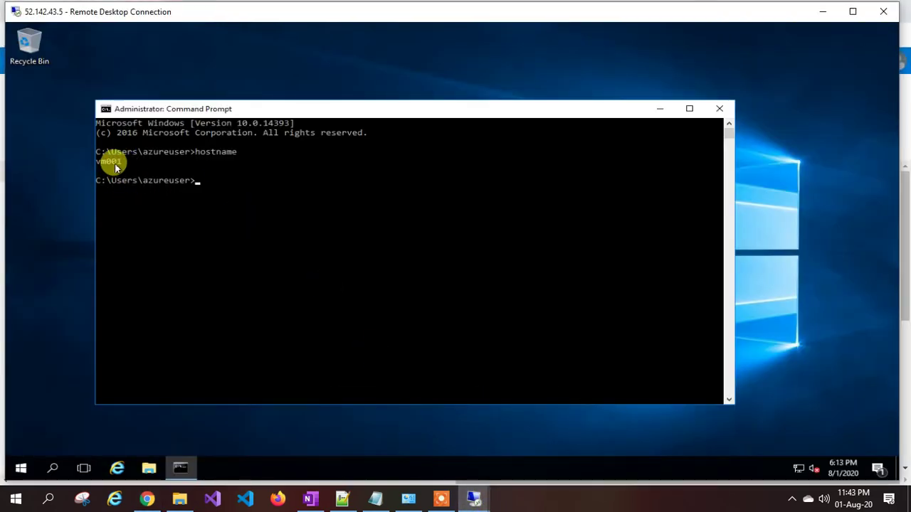
pyautogui.moveTo(474, 498)
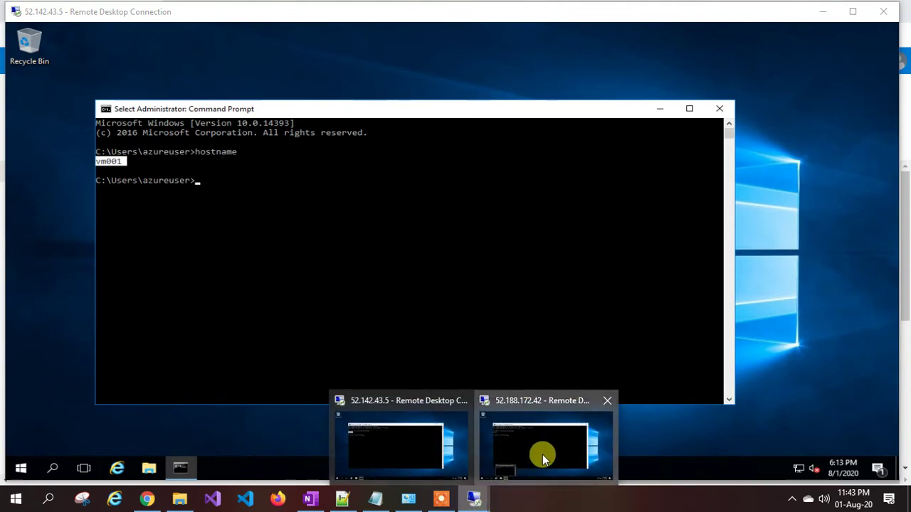
pyautogui.click(542, 454)
pyautogui.moveTo(103, 161); pyautogui.dragTo(137, 173)
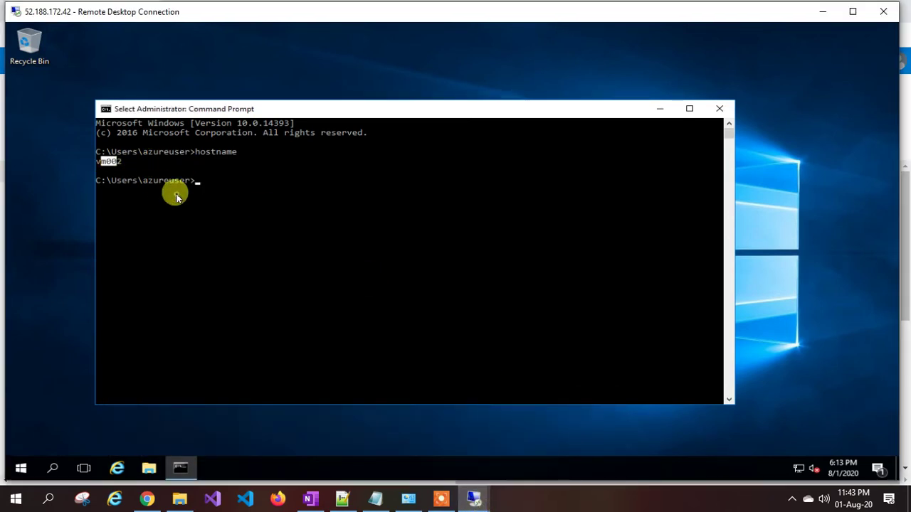
pyautogui.click(177, 193)
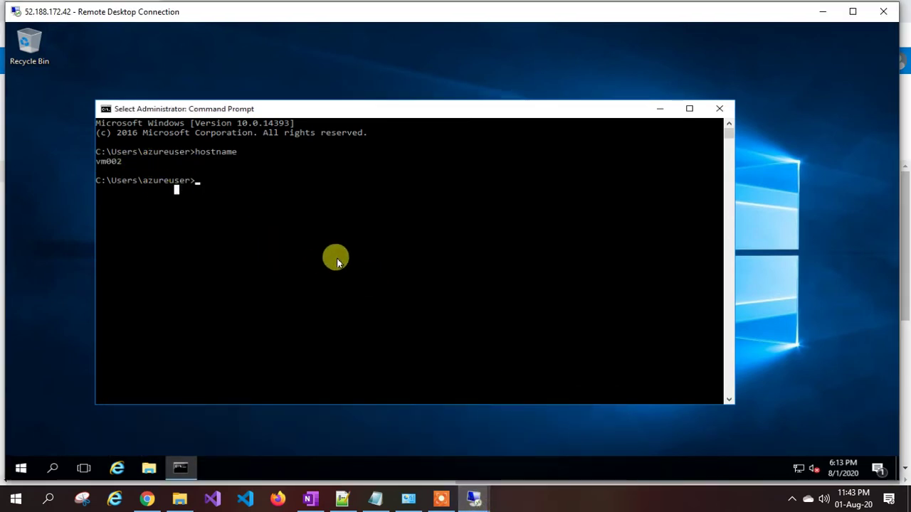
pyautogui.moveTo(474, 498)
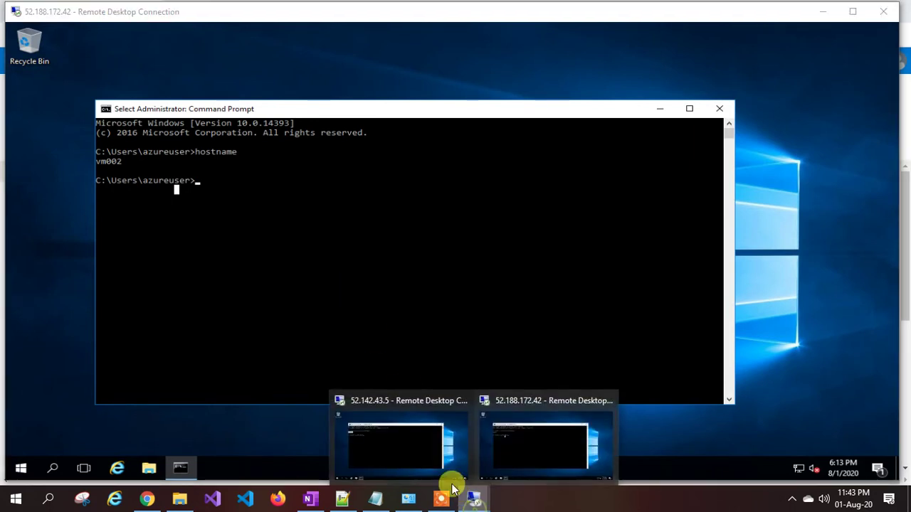
pyautogui.click(400, 456)
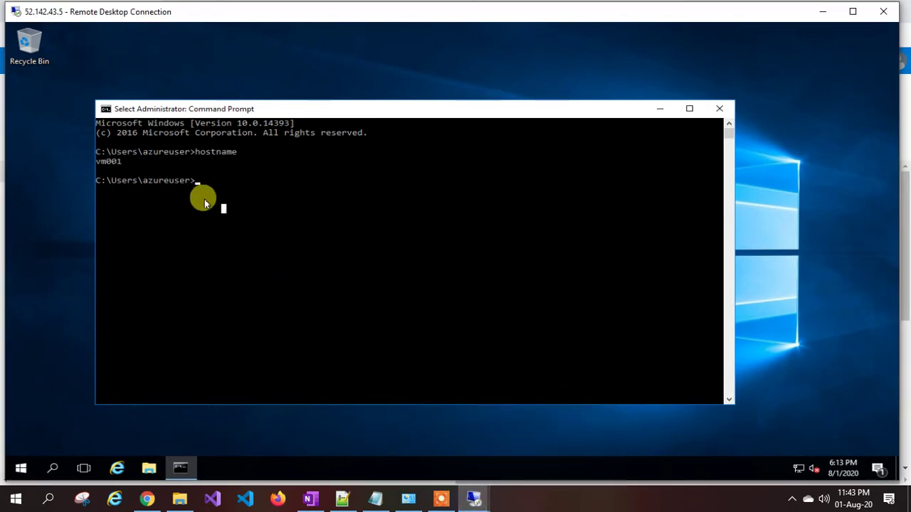
# Step: Look up vm002's private IP address in the Azure portal and switch back to the vm001 remote desktop session
pyautogui.click(149, 499)
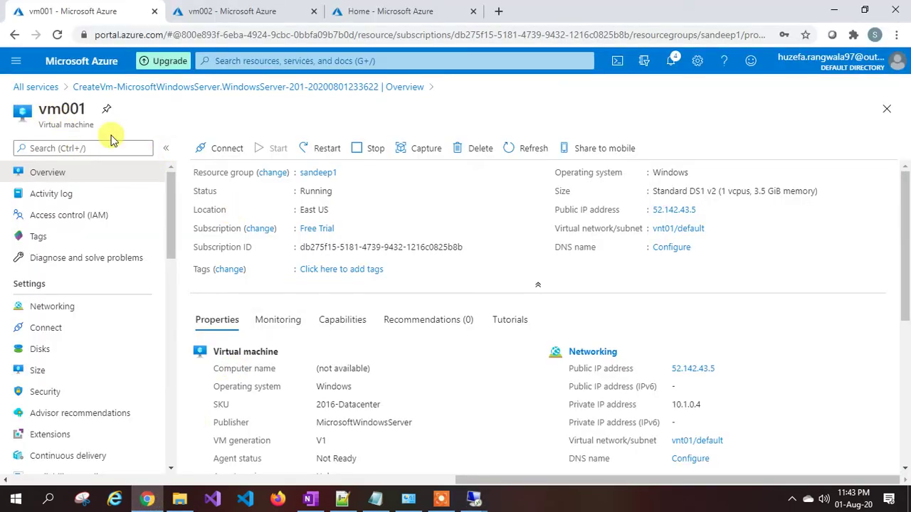
pyautogui.click(257, 11)
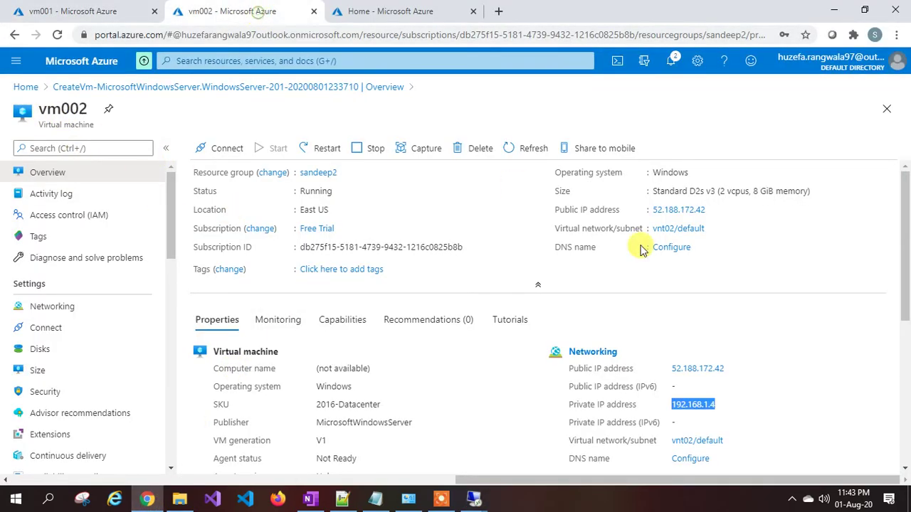
pyautogui.click(708, 400)
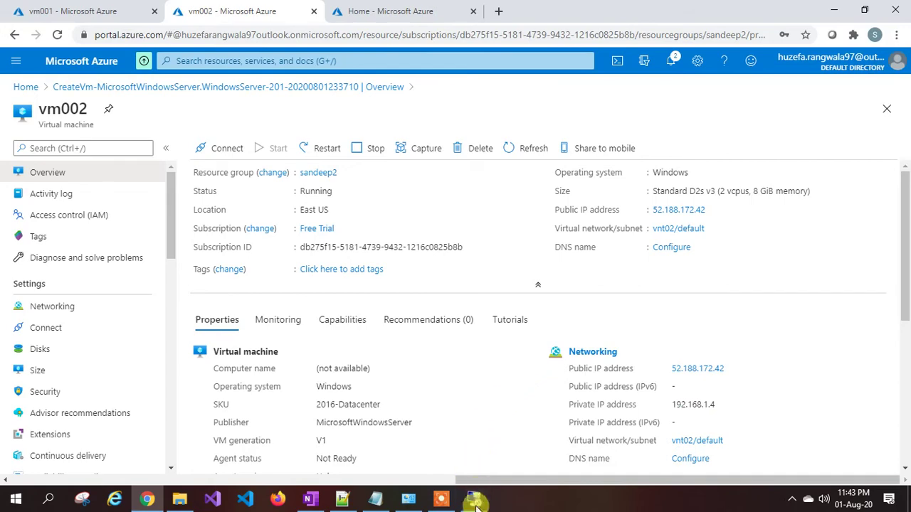
pyautogui.moveTo(475, 504)
pyautogui.click(425, 459)
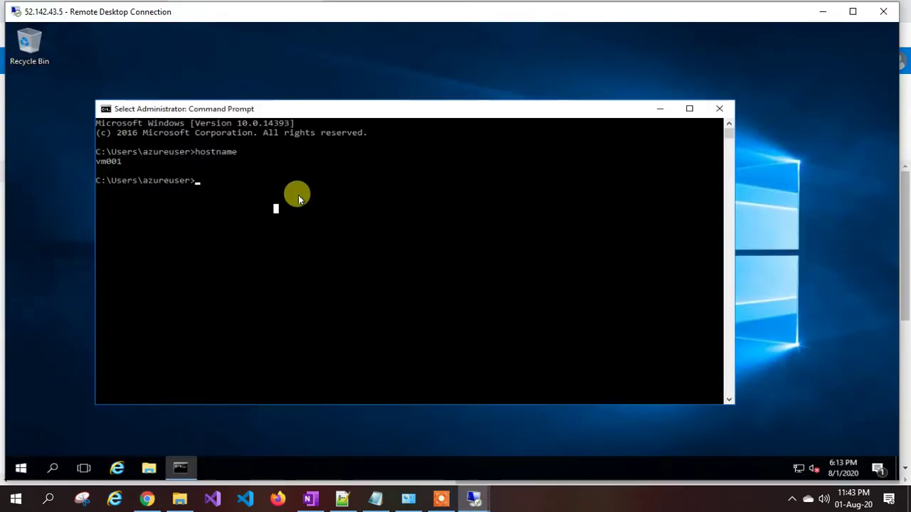
# Step: Try to ping vm002 from vm001's Command Prompt with the command ping 1982.168.1.4
pyautogui.write('ping 19')
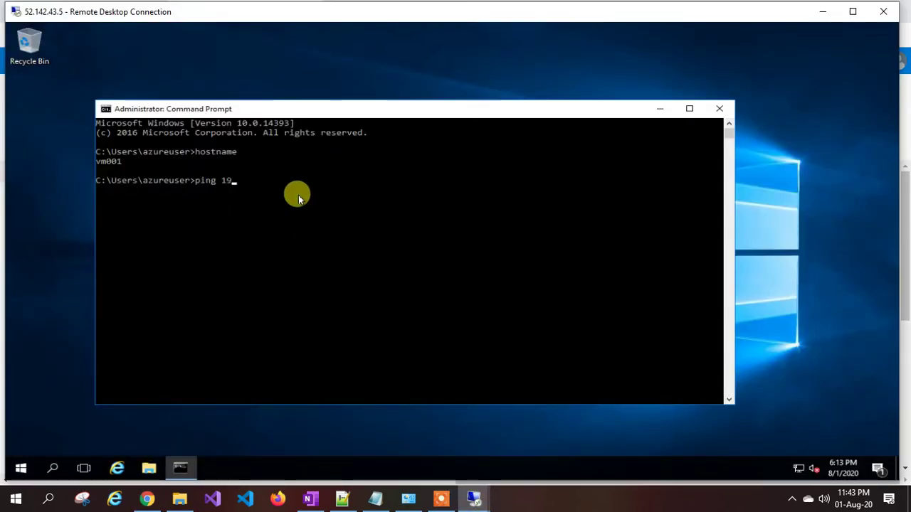
pyautogui.write('82.1')
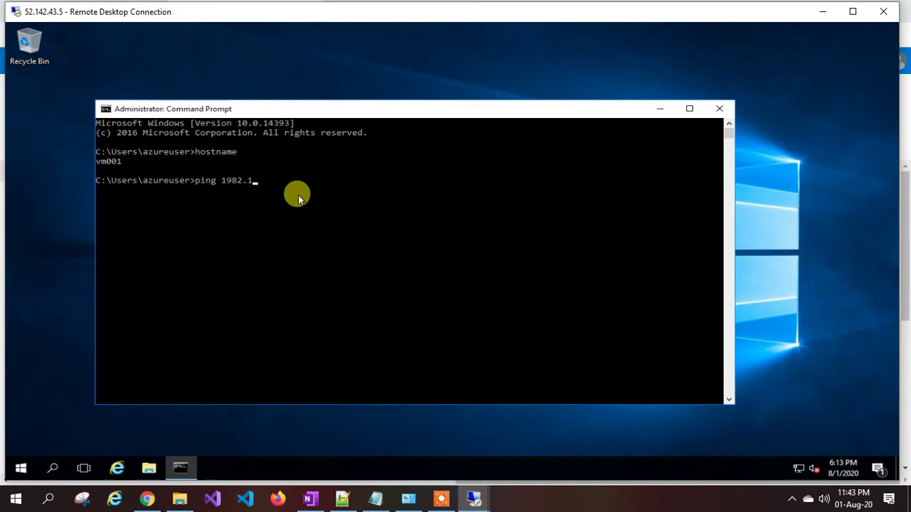
pyautogui.write('68.1.4')
pyautogui.press('Return')
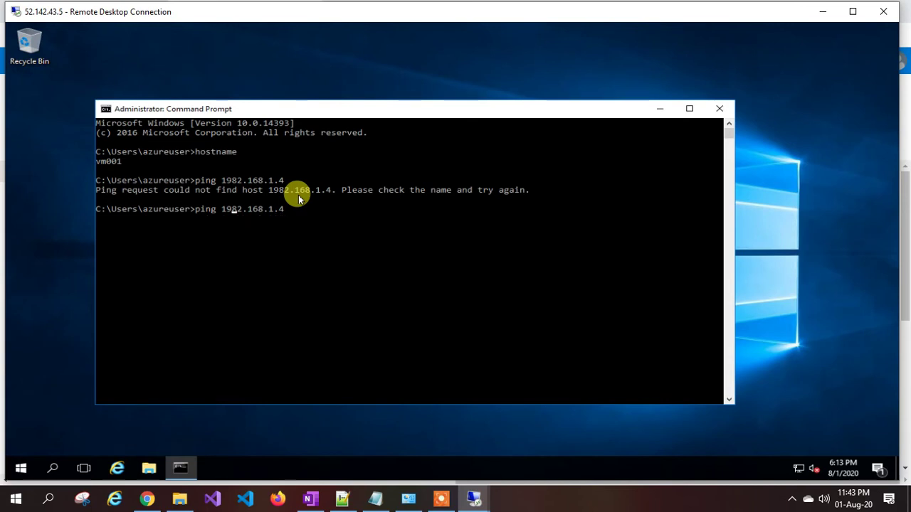
# Step: Ping 192.168.1.4 from vm001, and ping vm001's private address 10.1.0.4 from the Command Prompt in the vm002 remote desktop session
pyautogui.press('Return')
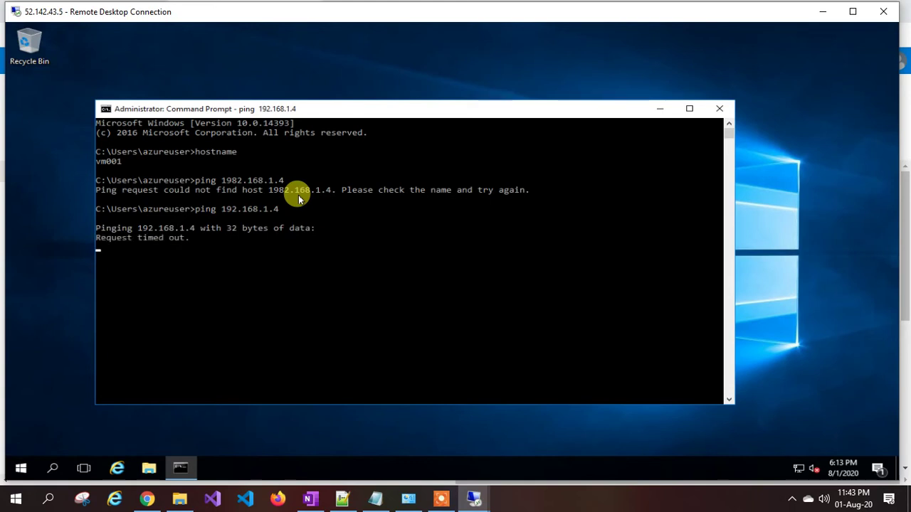
pyautogui.moveTo(474, 498)
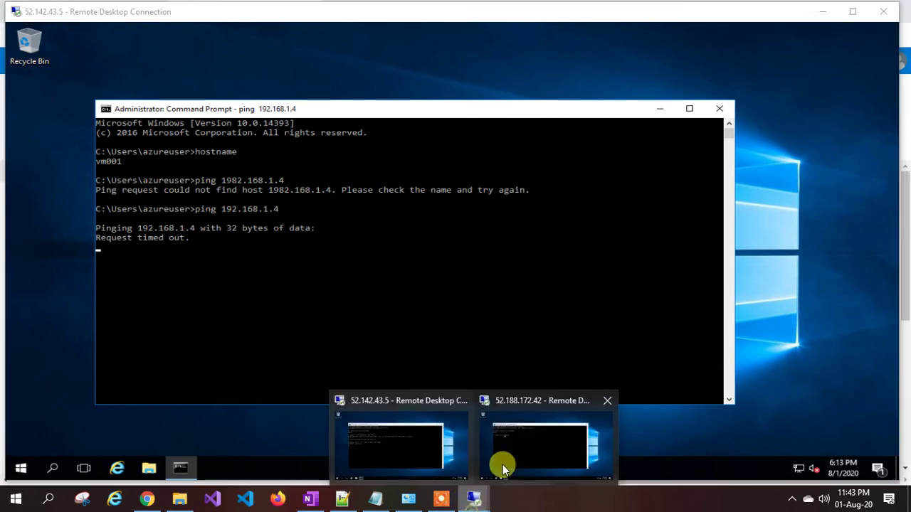
pyautogui.click(521, 428)
pyautogui.write('ping')
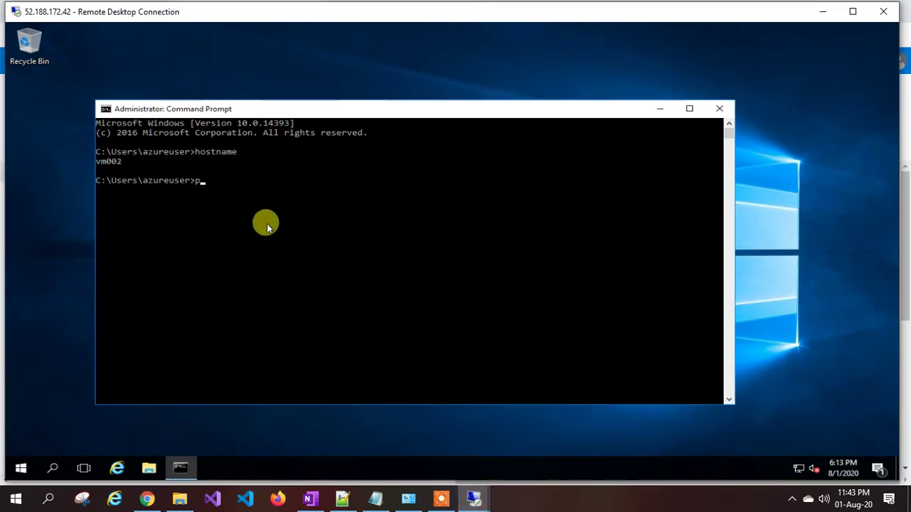
pyautogui.click(146, 499)
pyautogui.click(85, 12)
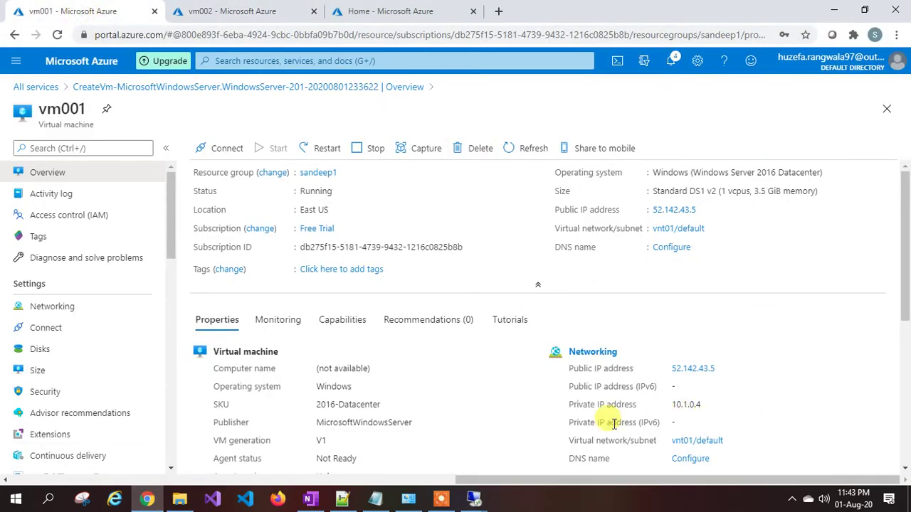
pyautogui.click(477, 498)
pyautogui.click(541, 445)
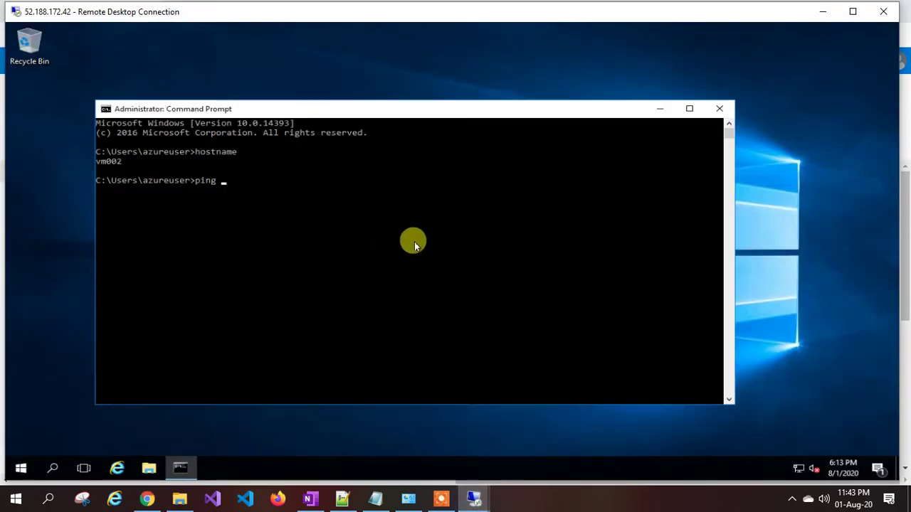
pyautogui.write('1')
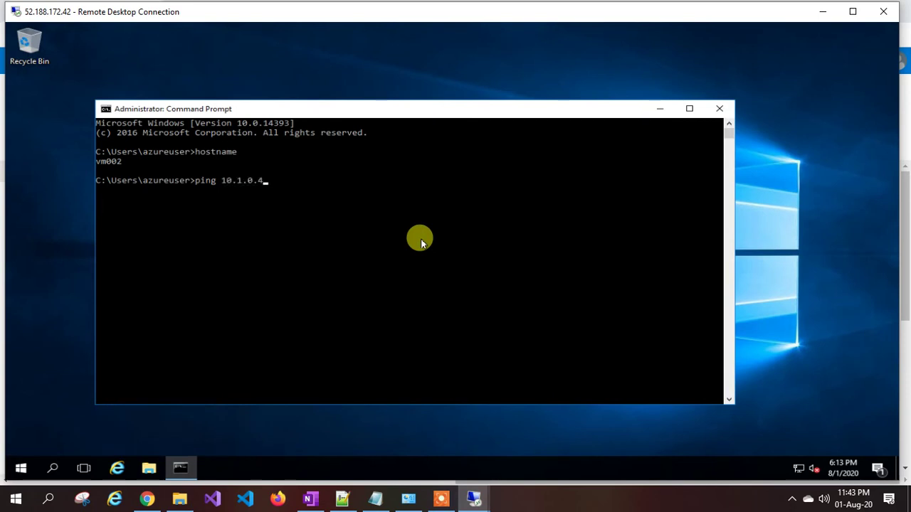
pyautogui.write('0.1.0.4')
pyautogui.press('Return')
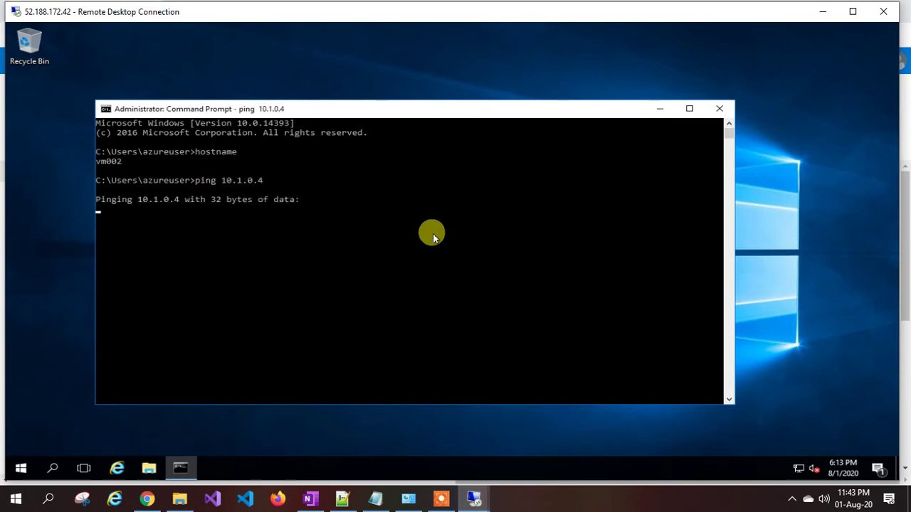
# Step: Turn off Windows Firewall on vm002 for both private and public networks, and close the firewall settings
pyautogui.rightClick(20, 468)
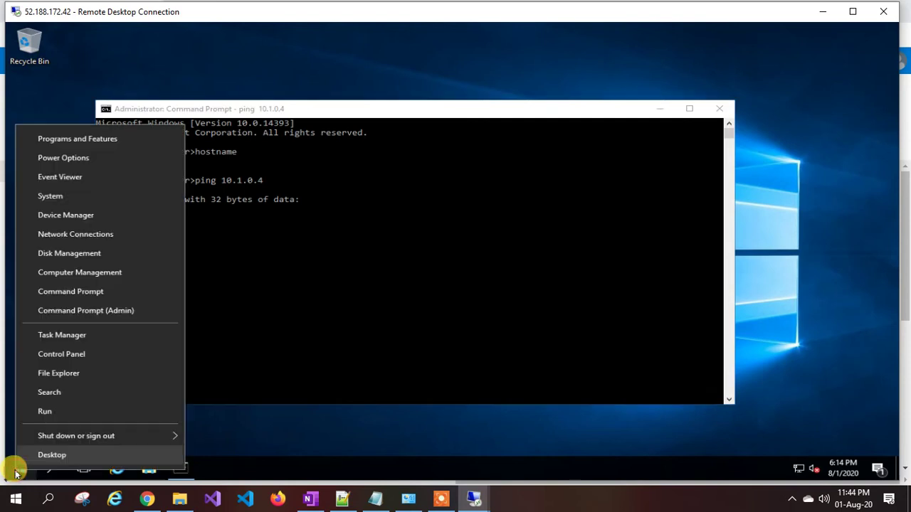
pyautogui.click(80, 355)
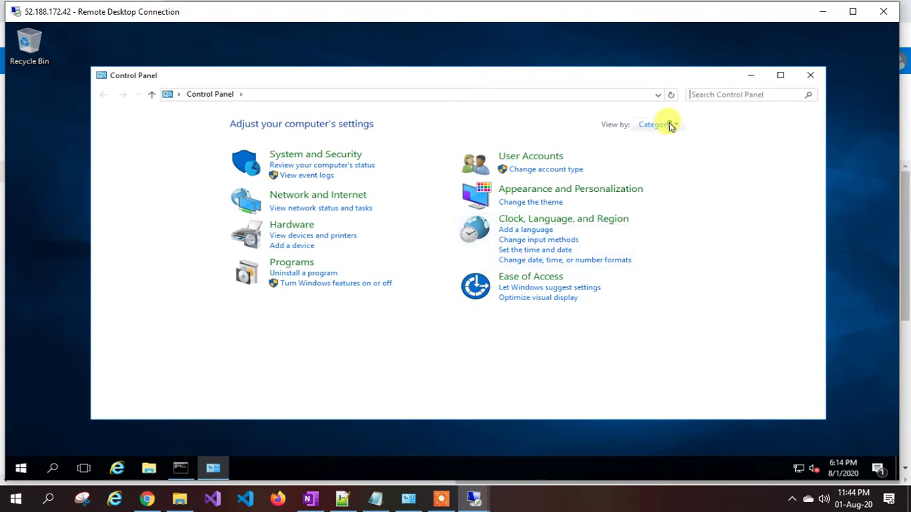
pyautogui.click(669, 126)
pyautogui.click(662, 171)
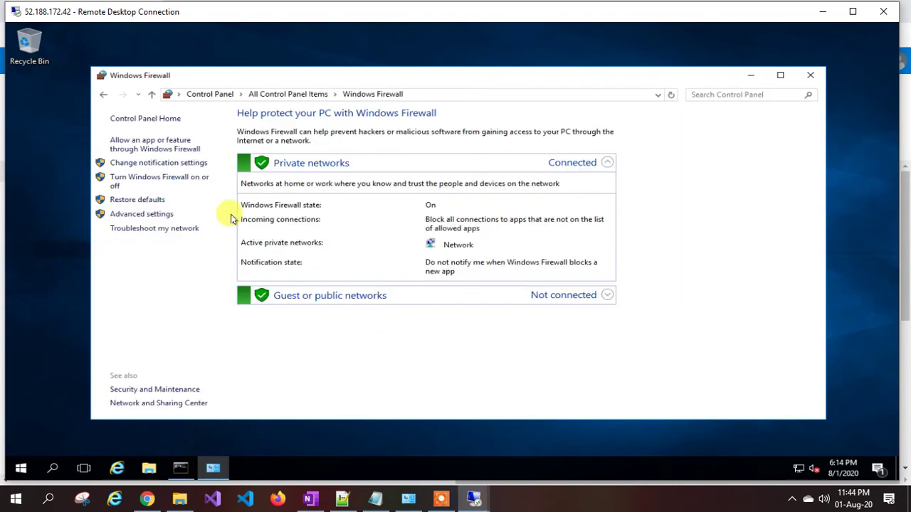
pyautogui.click(127, 177)
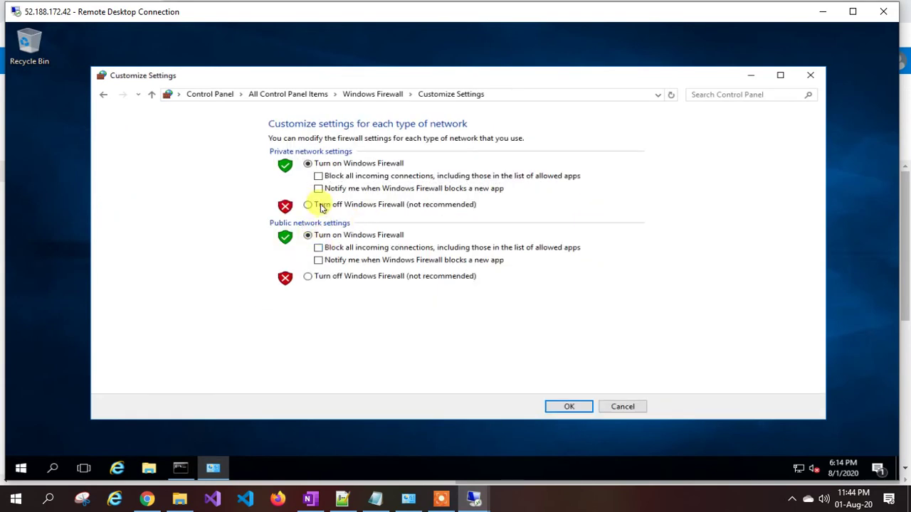
pyautogui.click(307, 204)
pyautogui.click(307, 276)
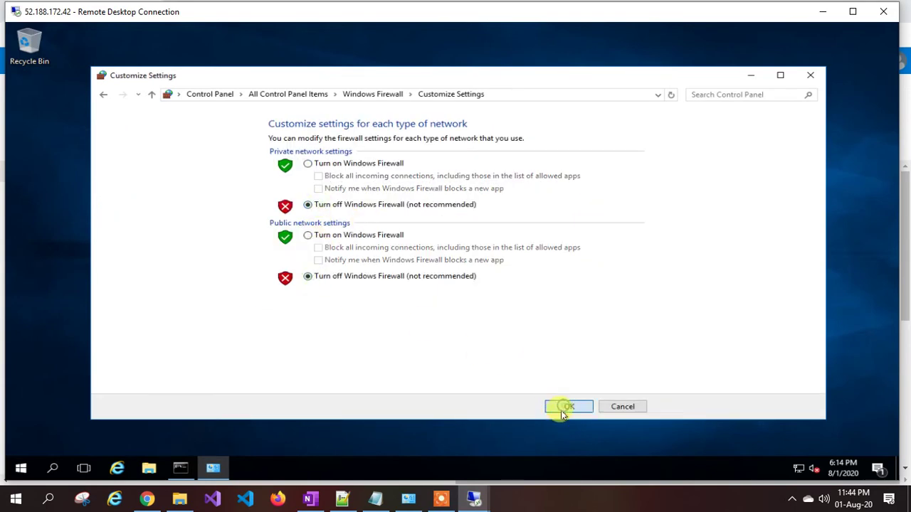
pyautogui.click(562, 406)
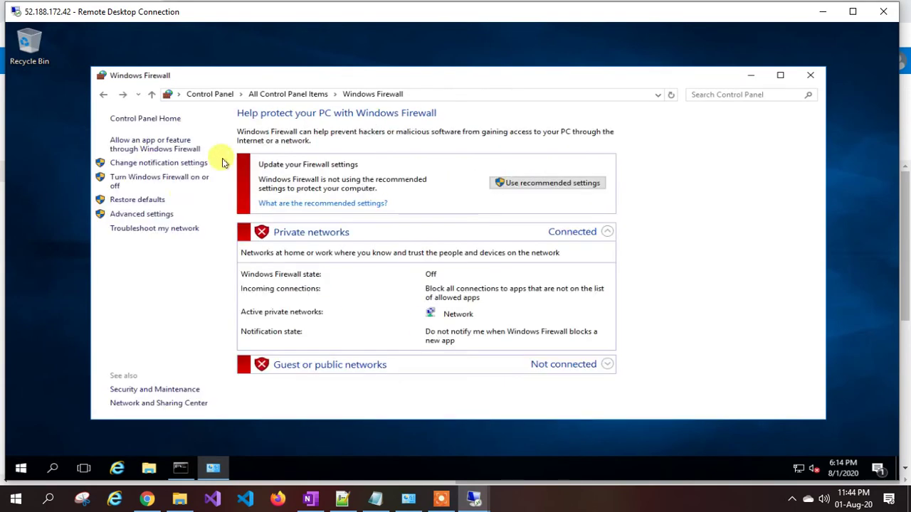
pyautogui.click(809, 75)
# Step: Switch to the vm001 remote desktop session and turn off Windows Firewall for both private and public networks
pyautogui.moveTo(477, 497)
pyautogui.click(381, 459)
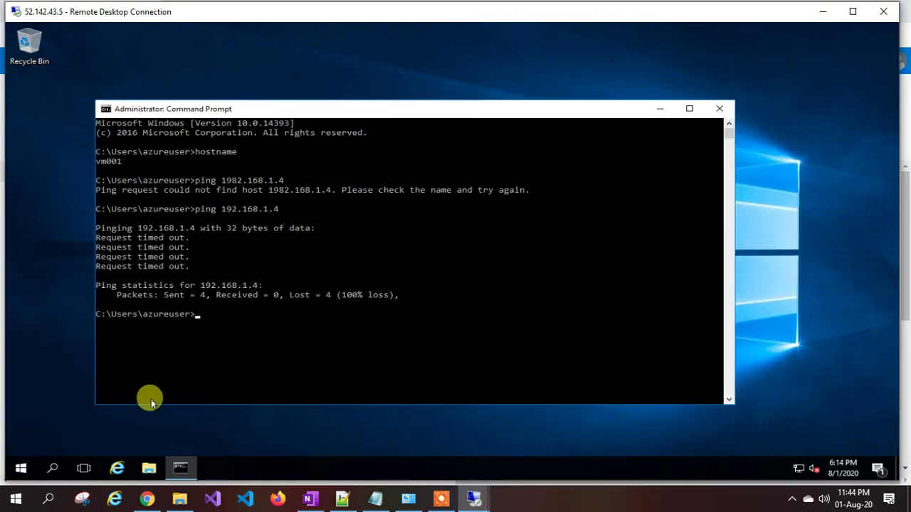
pyautogui.rightClick(16, 472)
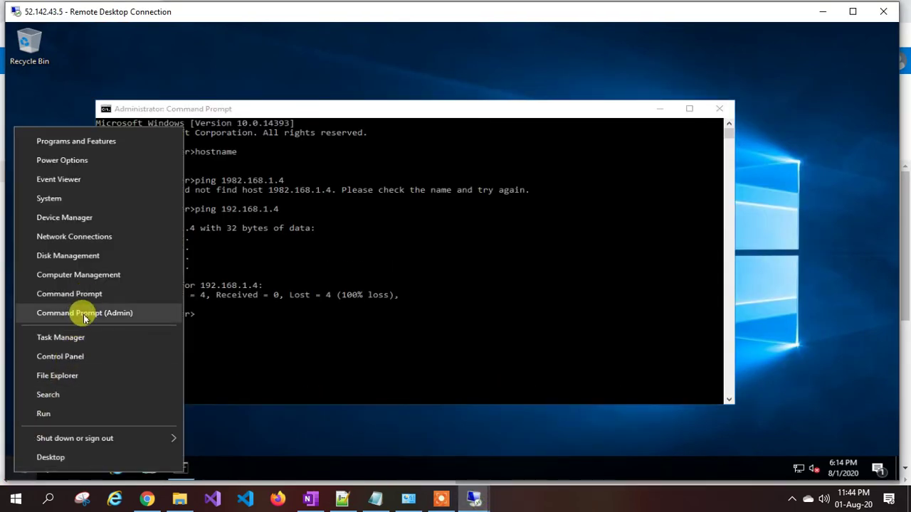
pyautogui.click(77, 357)
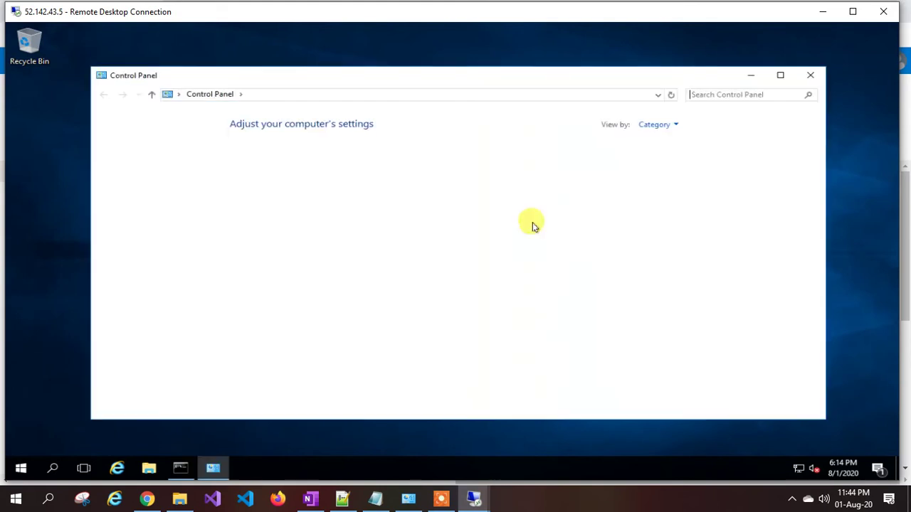
pyautogui.click(665, 124)
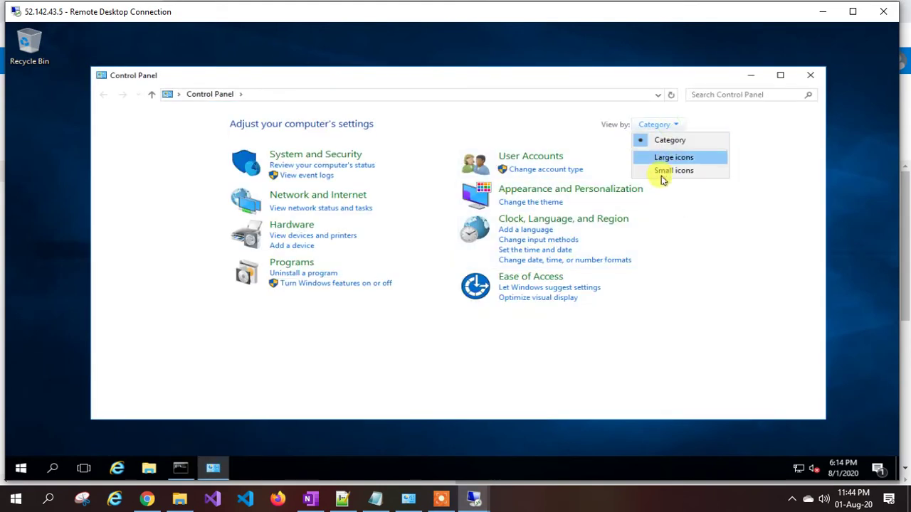
pyautogui.click(662, 171)
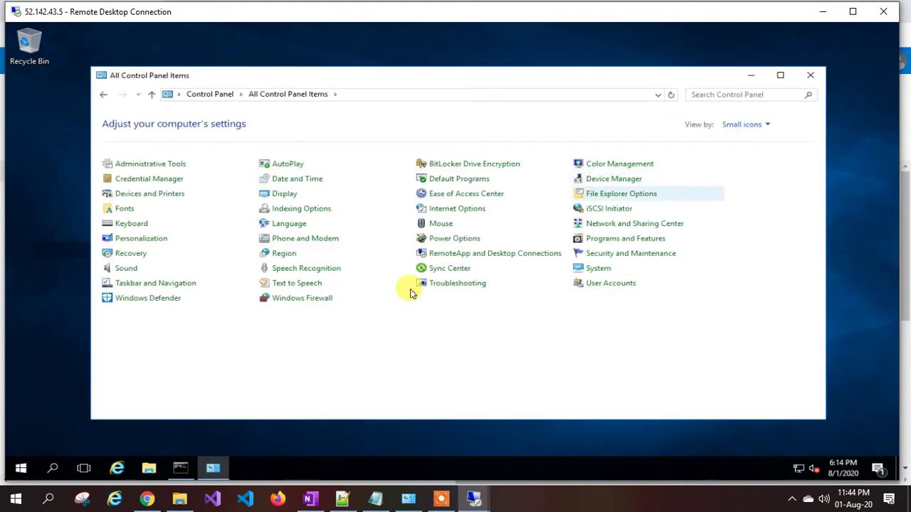
pyautogui.click(298, 299)
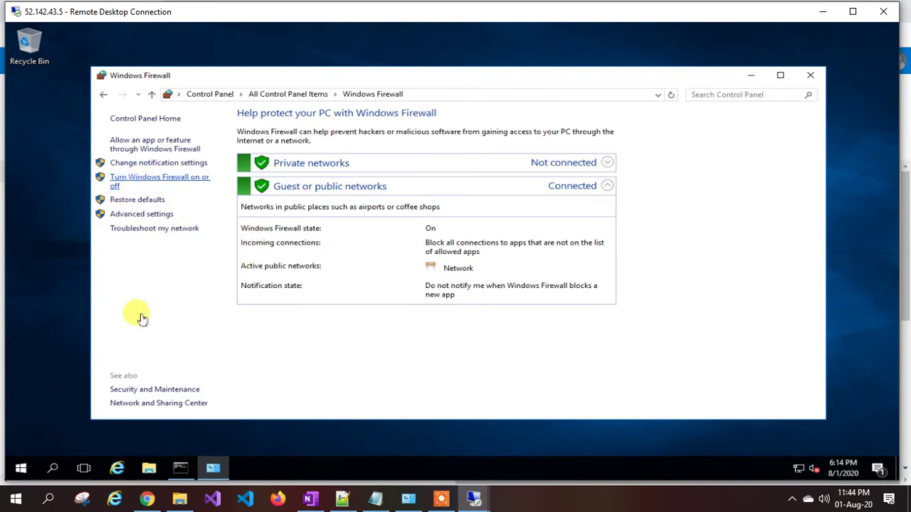
pyautogui.click(145, 185)
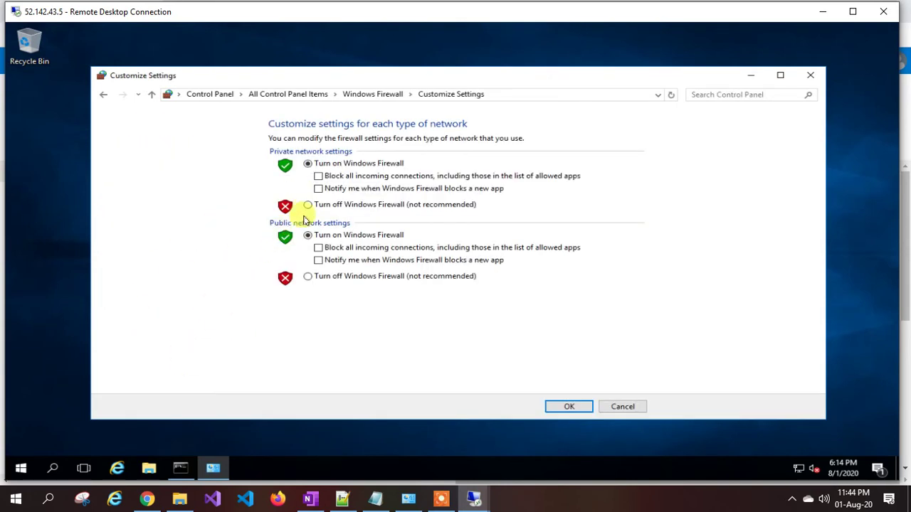
pyautogui.click(308, 276)
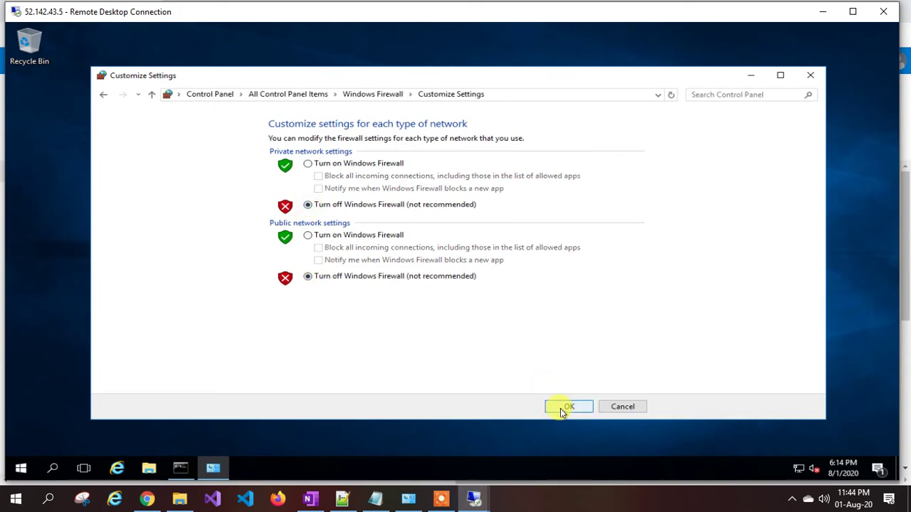
pyautogui.click(562, 407)
pyautogui.click(810, 75)
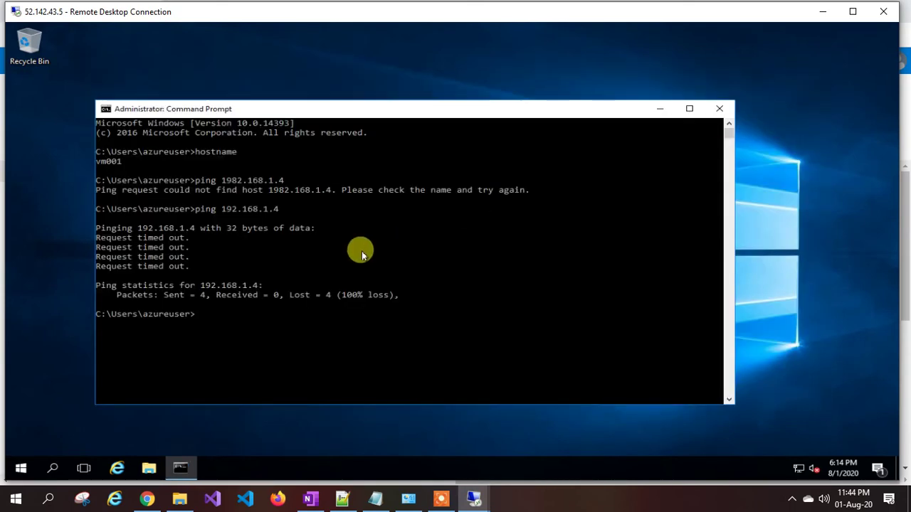
# Step: Repeat the ping to 192.168.1.4 from vm001's Command Prompt
pyautogui.click(351, 262)
pyautogui.press('Up')
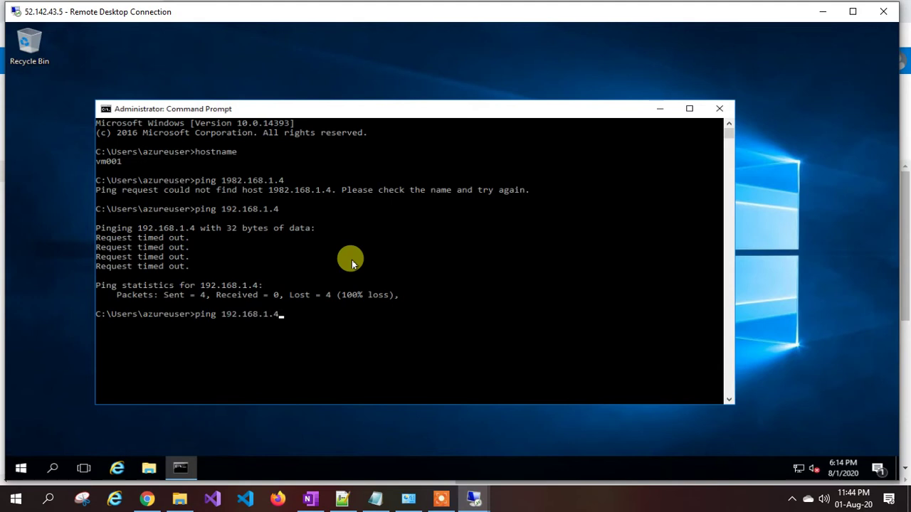
pyautogui.press('Return')
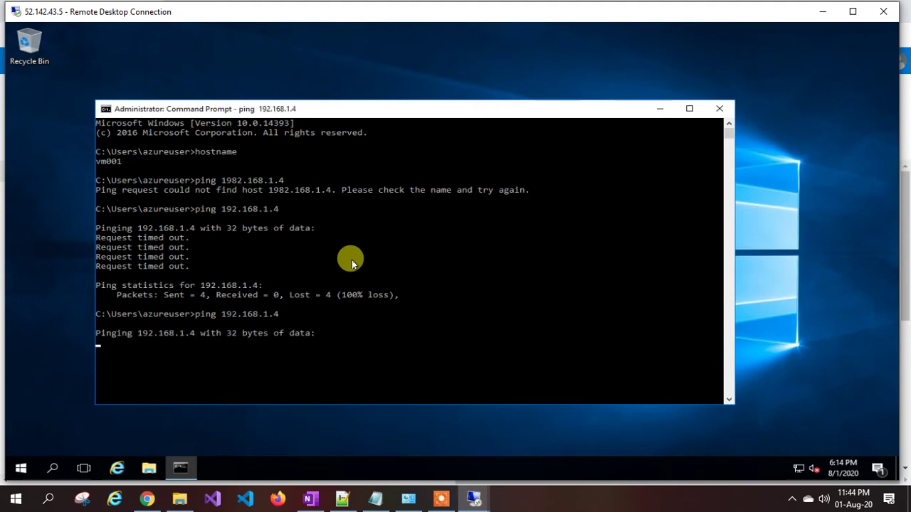
# Step: Switch to the vm002 remote desktop session and repeat the ping to 10.1.0.4
pyautogui.moveTo(474, 499)
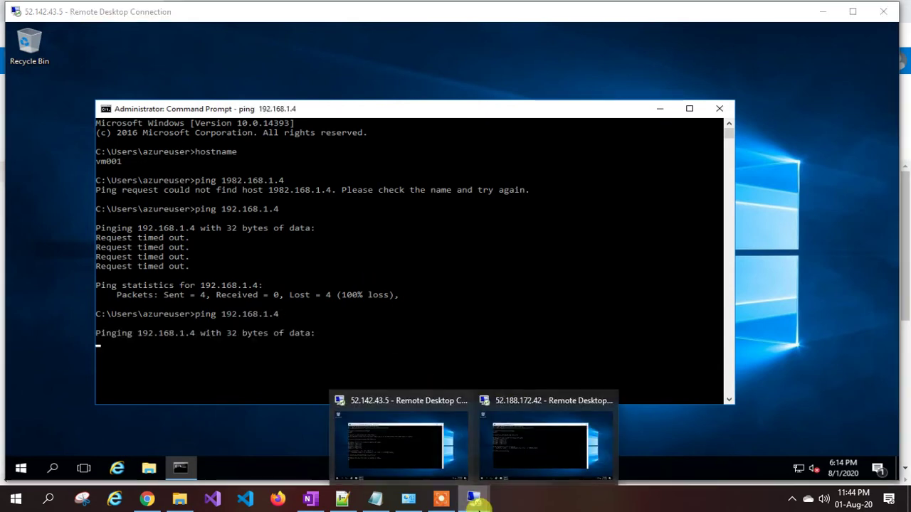
pyautogui.click(539, 441)
pyautogui.click(367, 324)
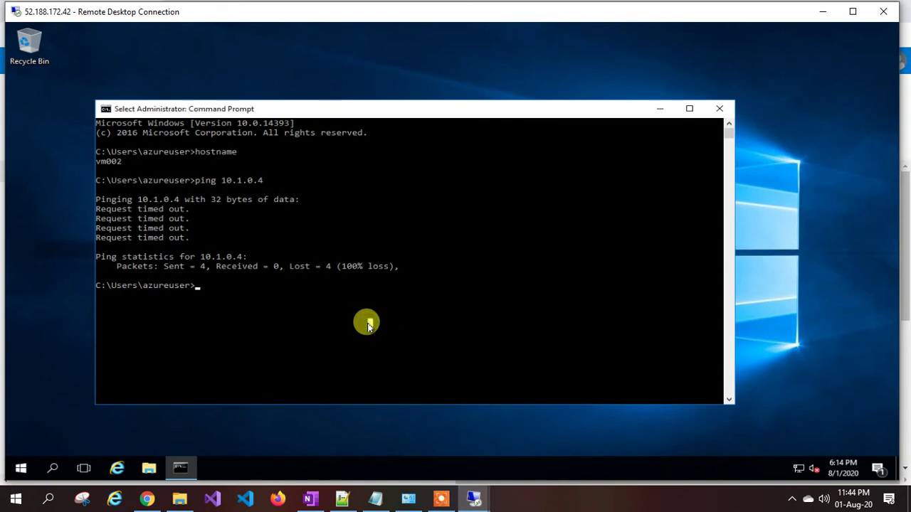
pyautogui.press('Up')
pyautogui.press('Return')
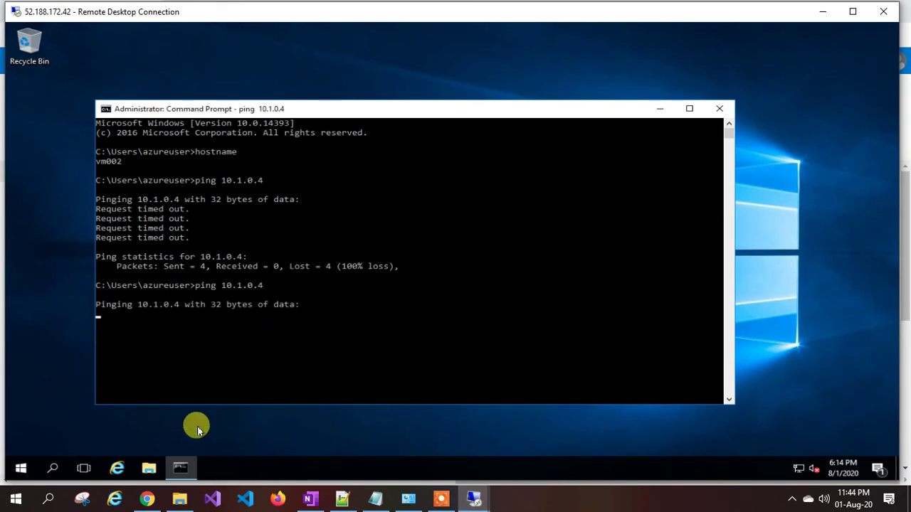
# Step: Switch to the Azure portal in the browser and check vm001's private IP address on its overview page
pyautogui.click(148, 499)
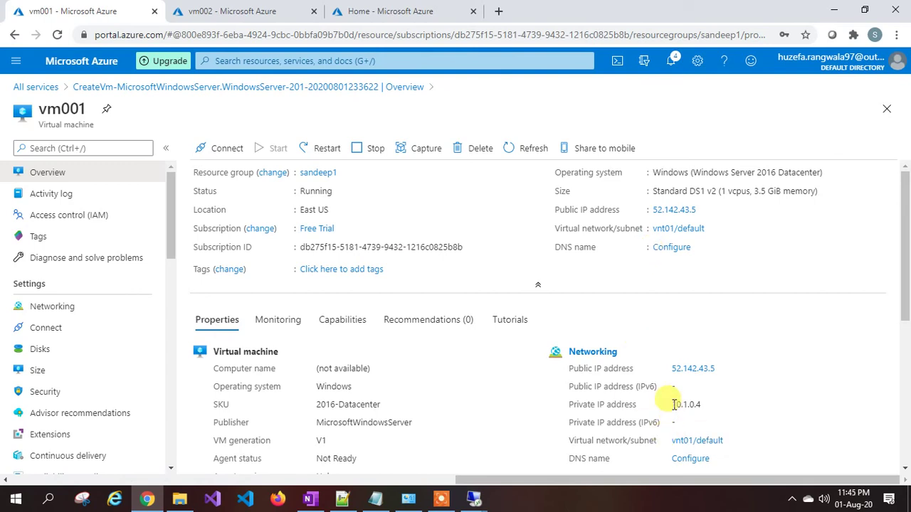
pyautogui.moveTo(672, 404); pyautogui.dragTo(704, 406)
pyautogui.click(209, 299)
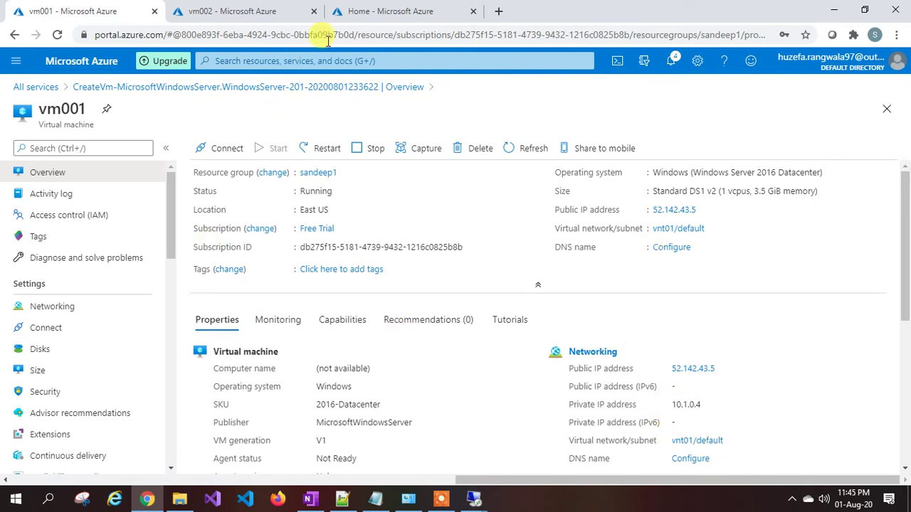
# Step: Open the peerings of virtual network vnt01 in the portal and start adding a new peering
pyautogui.click(361, 11)
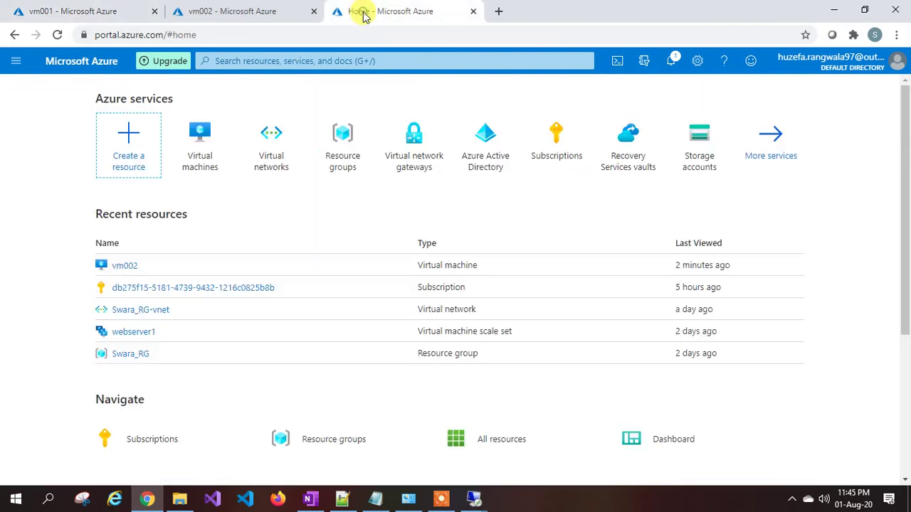
pyautogui.click(274, 136)
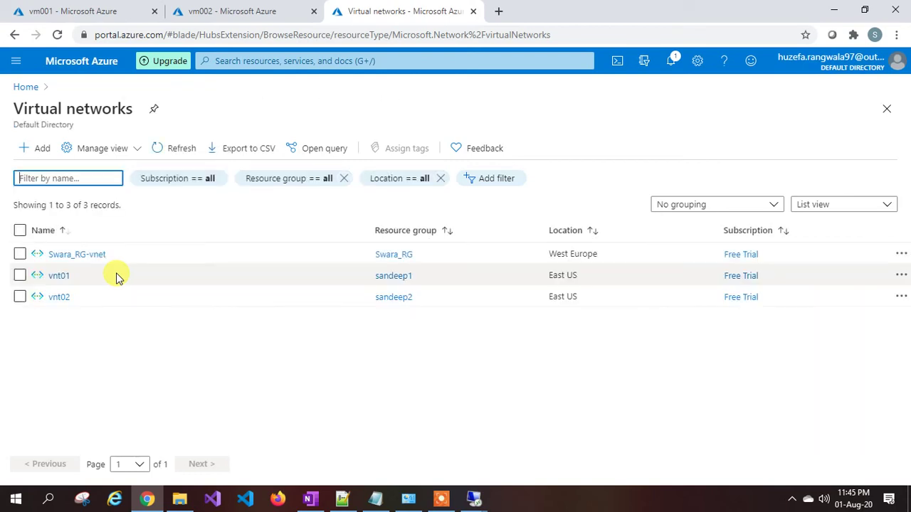
pyautogui.click(56, 280)
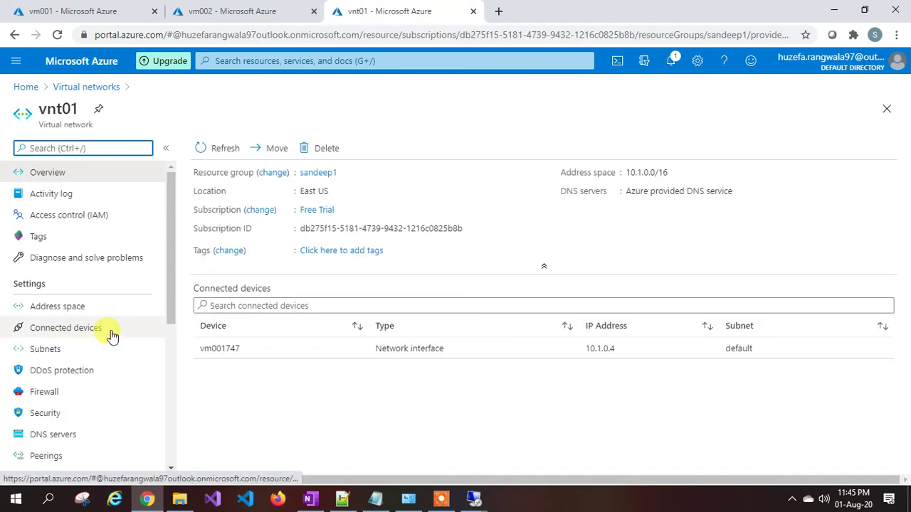
pyautogui.scroll(-3, 91, 309)
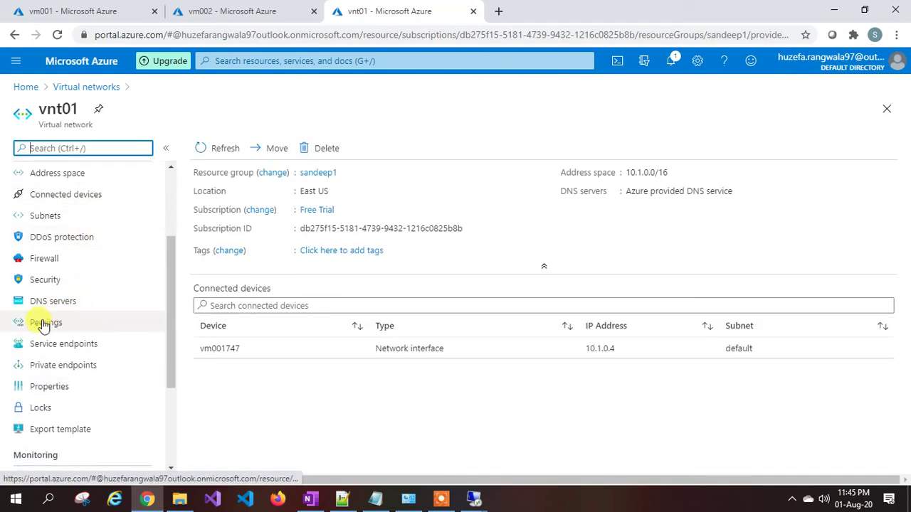
pyautogui.click(44, 324)
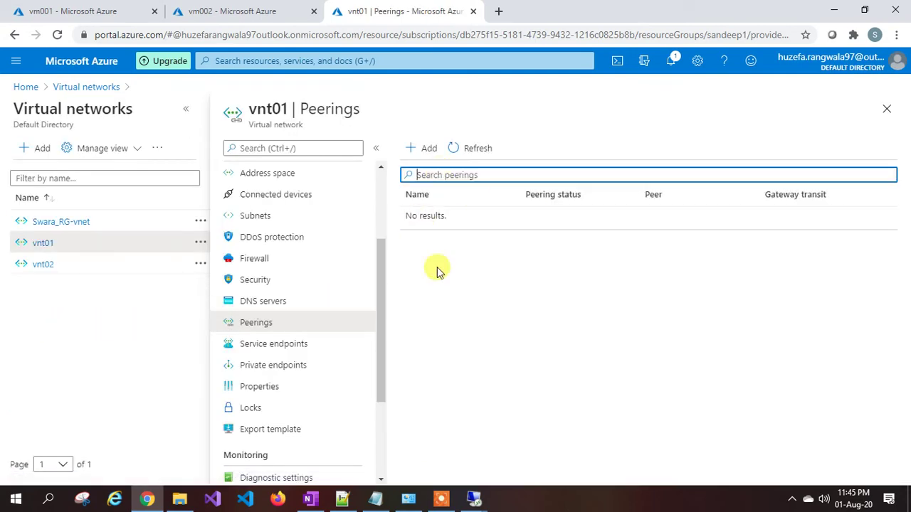
pyautogui.click(423, 149)
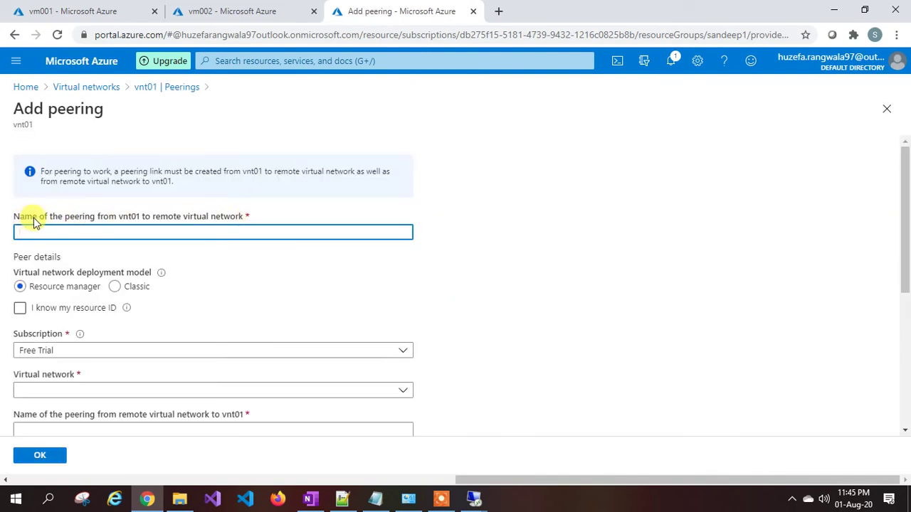
# Step: Name the peering from vnt01 to the remote network vnet01-to-vnet02 and choose vnt02 (sandeep2) as the remote virtual network
pyautogui.click(104, 231)
pyautogui.write('vnet01-to-vnet02')
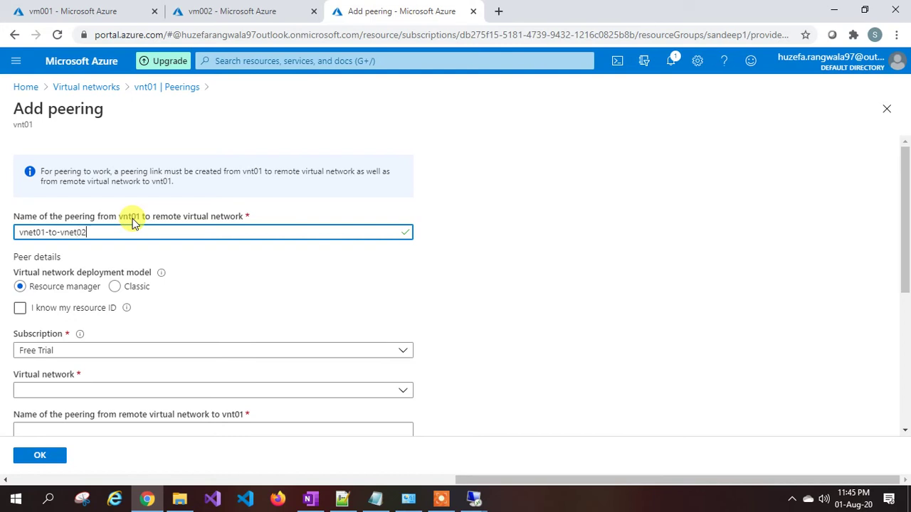
pyautogui.scroll(-1, 132, 223)
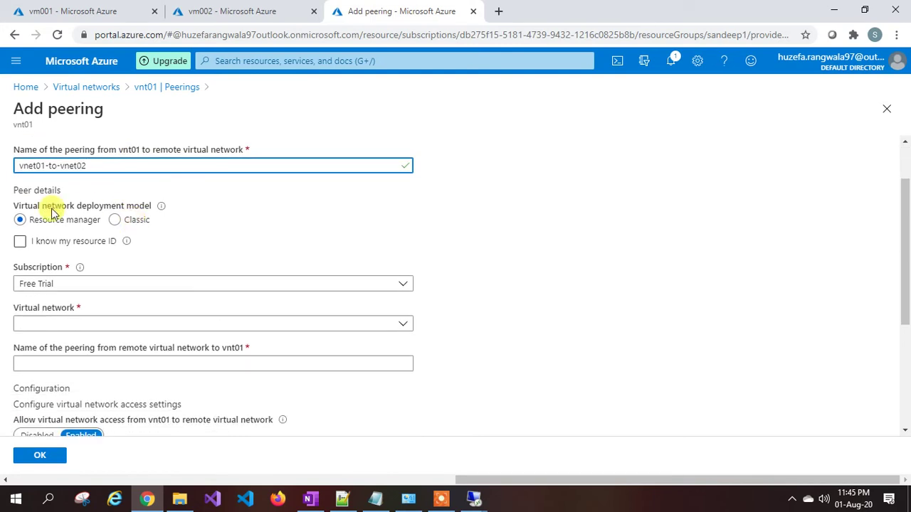
pyautogui.scroll(-1, 72, 233)
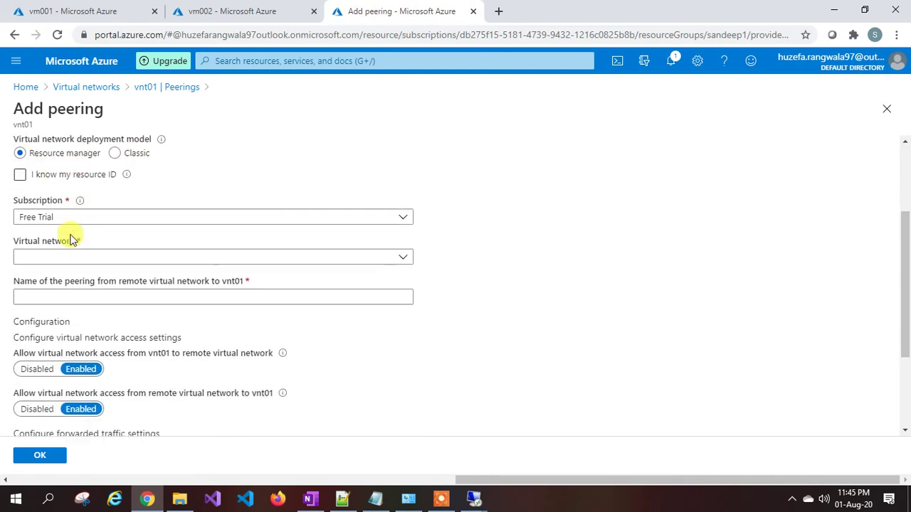
pyautogui.click(158, 260)
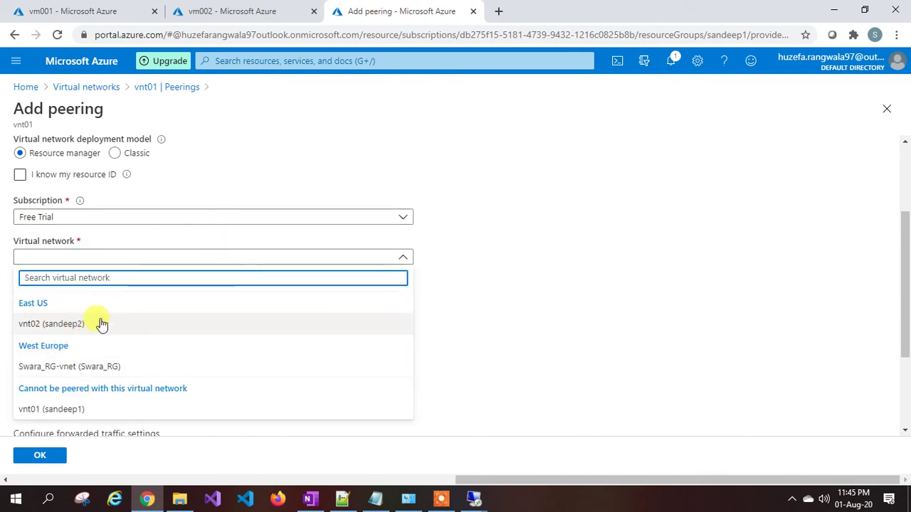
pyautogui.click(47, 329)
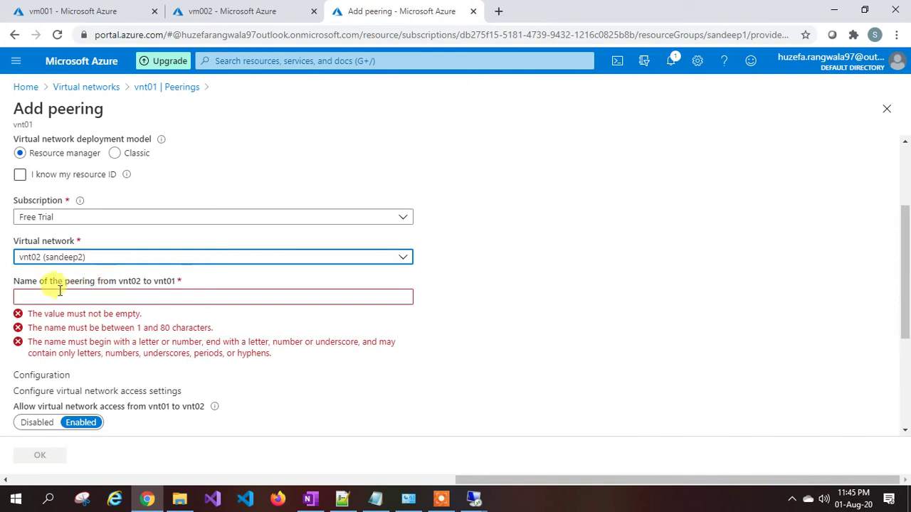
# Step: Name the reverse peering from vnt02 to vnt01 vnet02-to-vnet01 and review the completed names
pyautogui.click(88, 297)
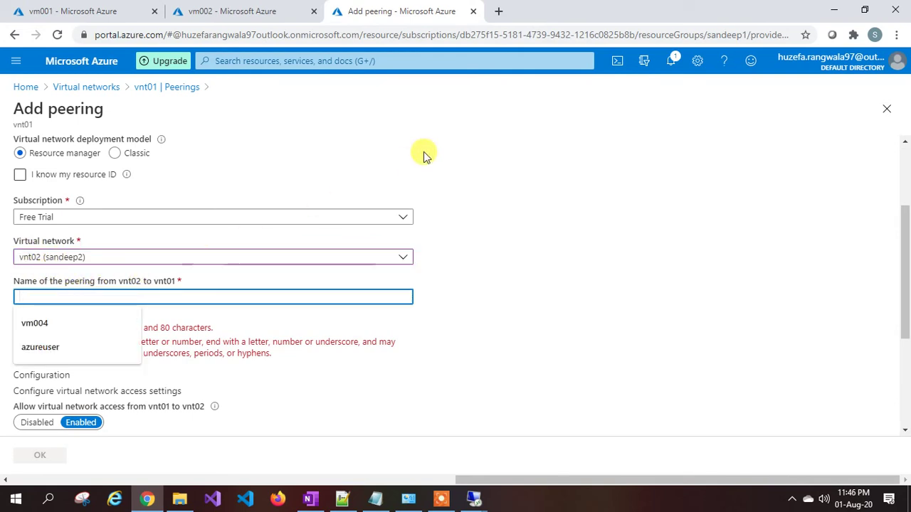
pyautogui.write('vnet')
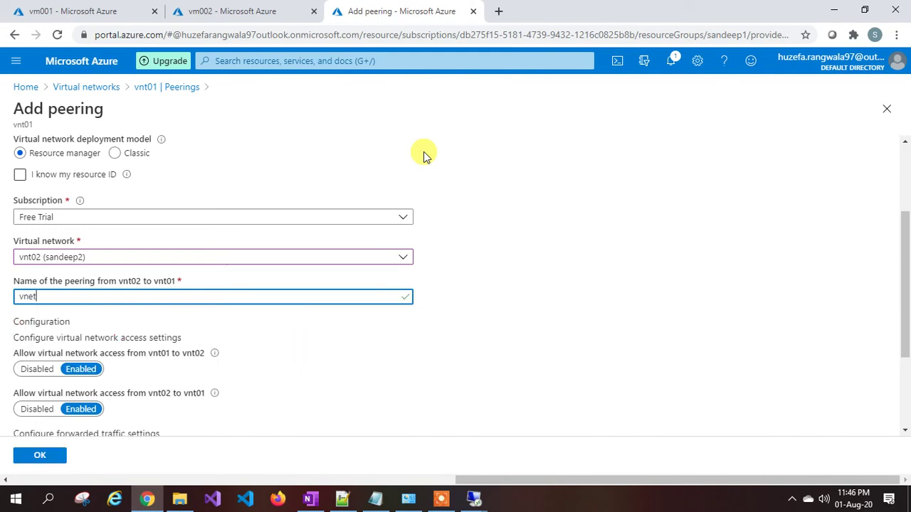
pyautogui.write('02-to-vnet01')
pyautogui.scroll(2, 553, 179)
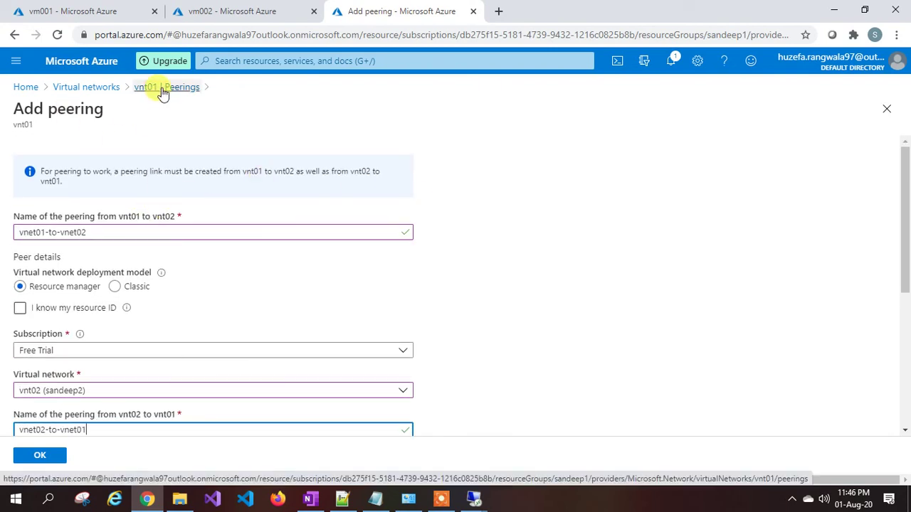
# Step: Create the peering with the default access, forwarded traffic and gateway transit settings, and check its progress in the notifications
pyautogui.scroll(-1, 173, 214)
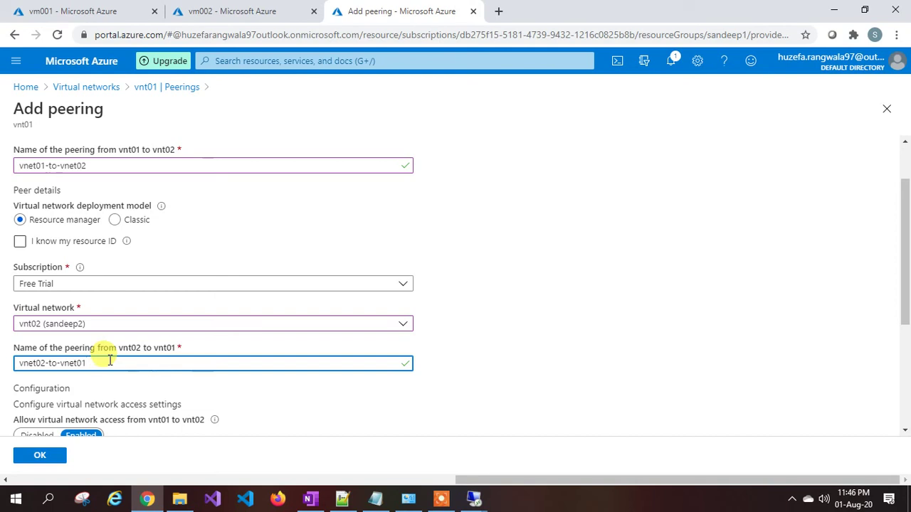
pyautogui.scroll(-2, 128, 349)
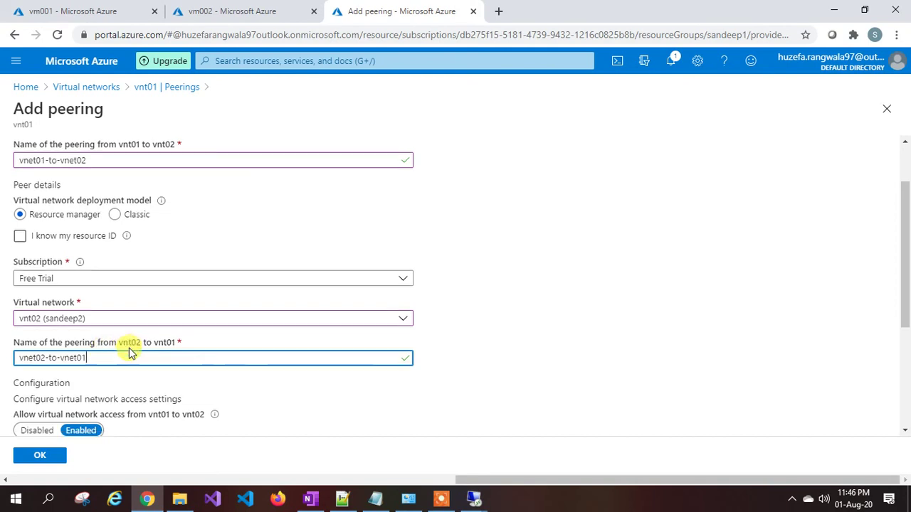
pyautogui.scroll(-1, 125, 313)
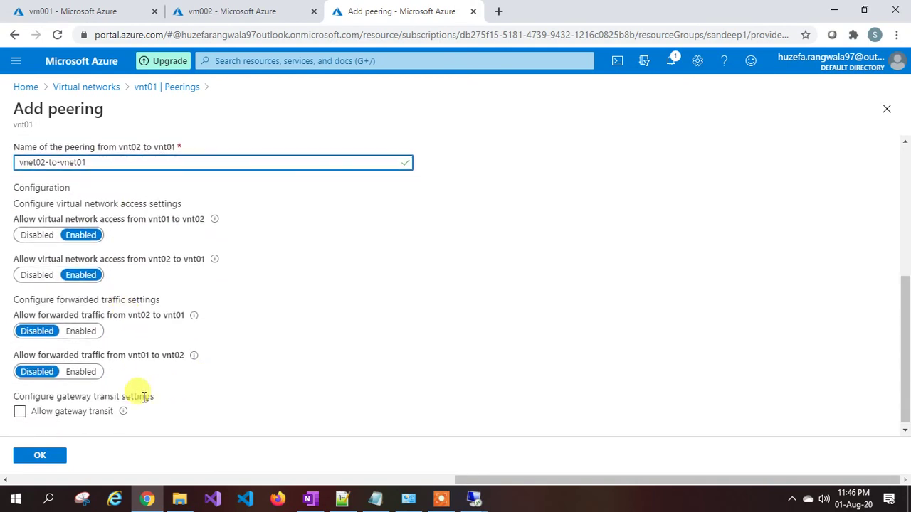
pyautogui.click(41, 461)
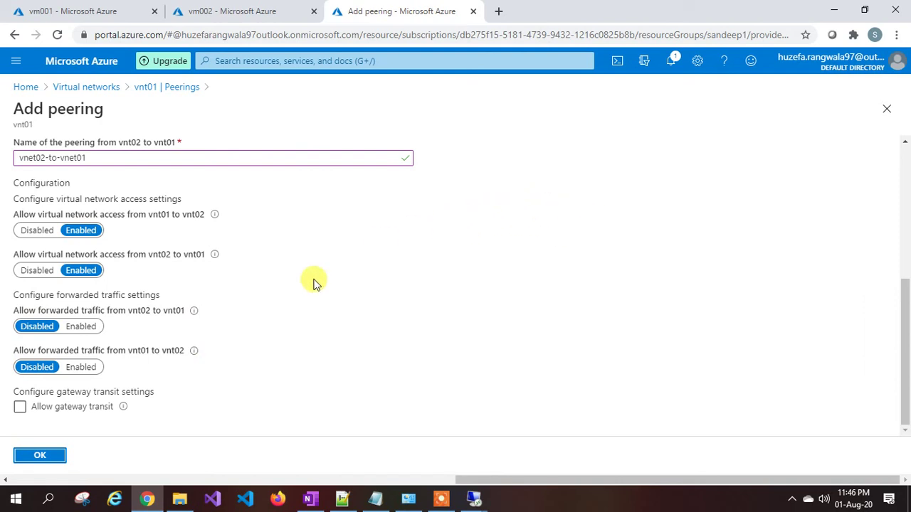
pyautogui.click(44, 459)
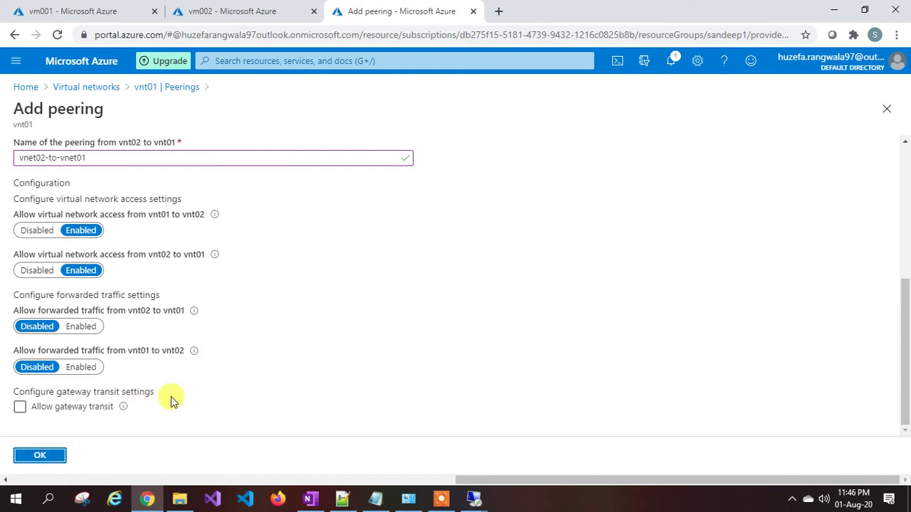
pyautogui.click(40, 457)
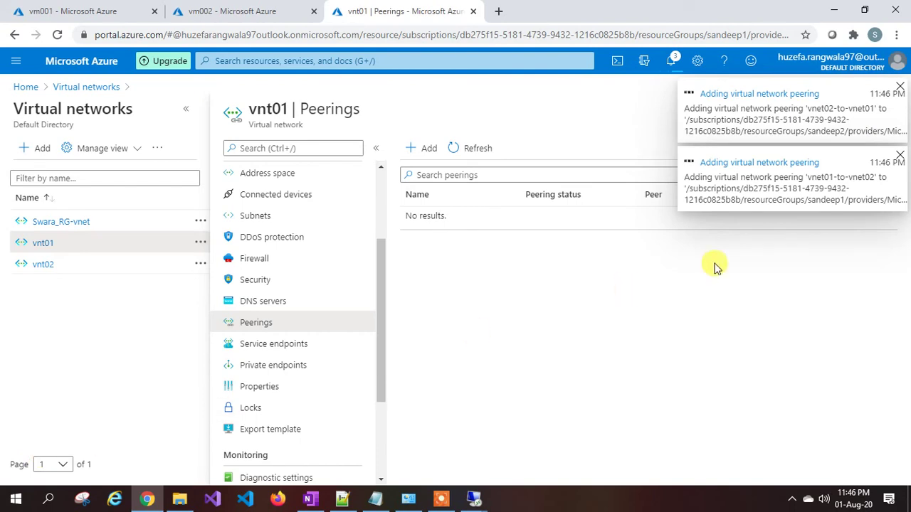
pyautogui.click(673, 60)
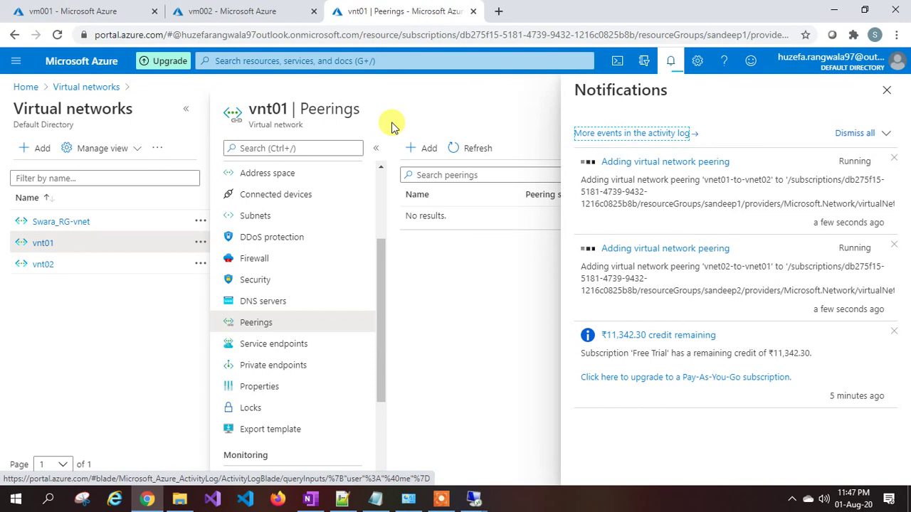
# Step: Switch to the vm001 remote desktop session and ping vm002's private address 192.168.1.4 again from the Command Prompt
pyautogui.moveTo(474, 498)
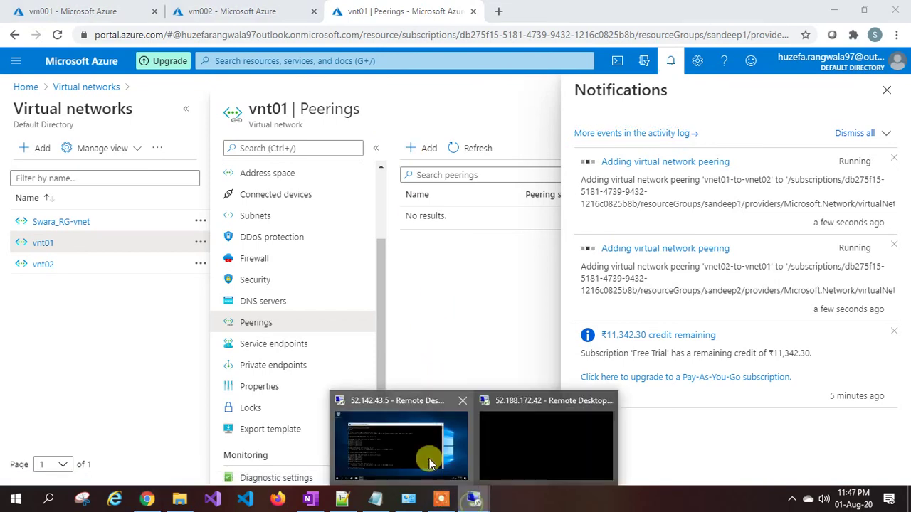
pyautogui.click(429, 464)
pyautogui.click(361, 360)
pyautogui.press('Up')
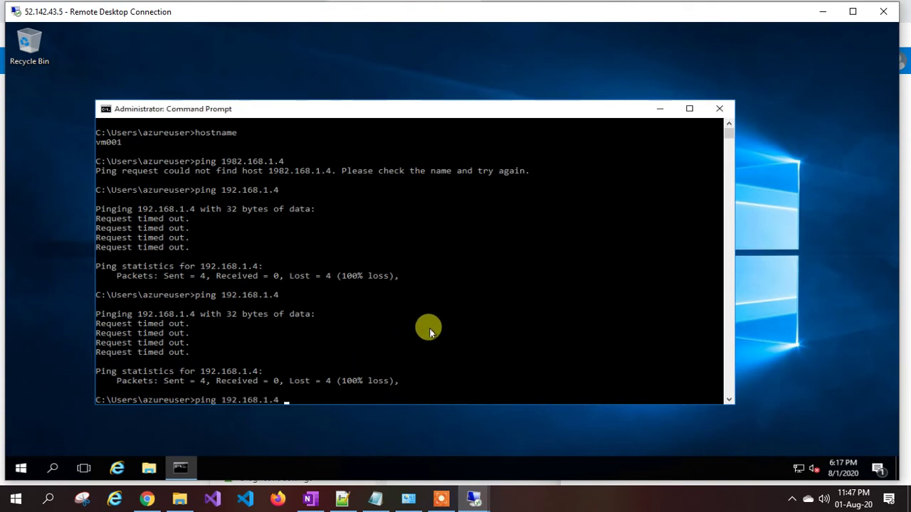
pyautogui.press('Return')
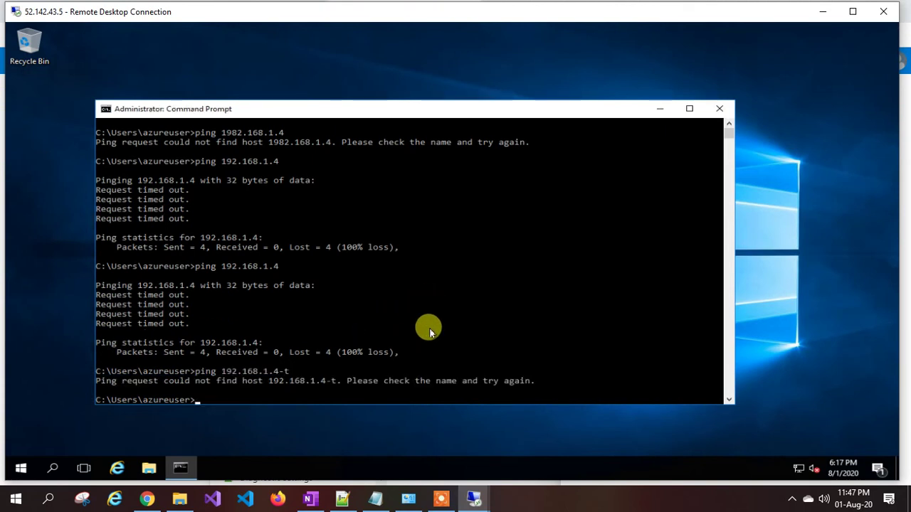
pyautogui.press('Up')
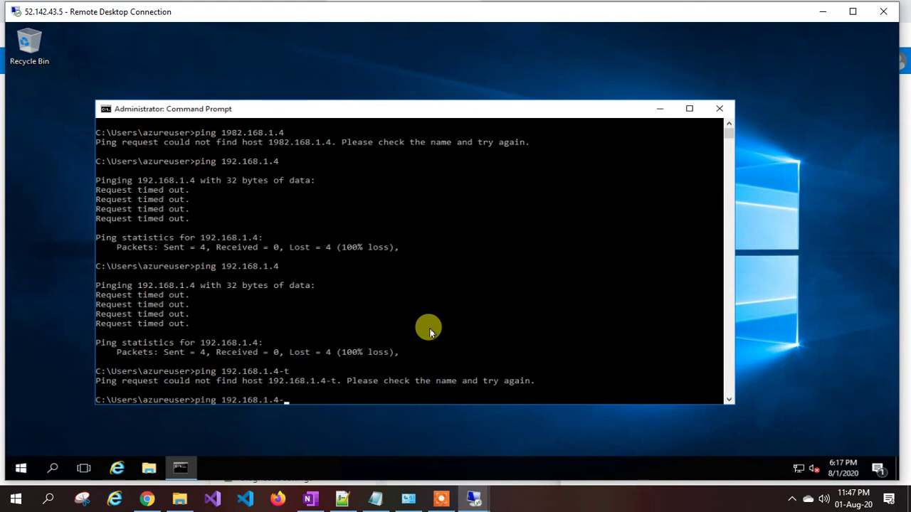
pyautogui.press('Return')
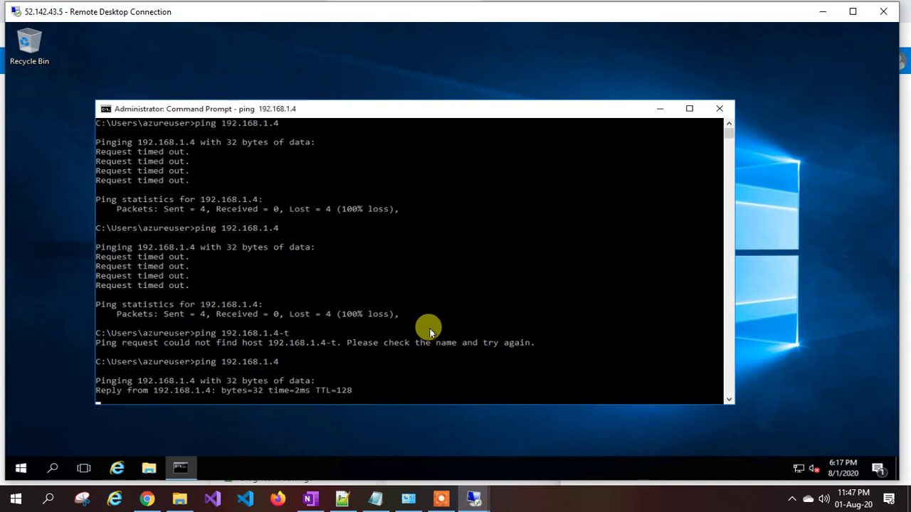
# Step: Switch to the vm002 remote desktop session and ping vm001's private address 10.1.0.4 again
pyautogui.click(471, 501)
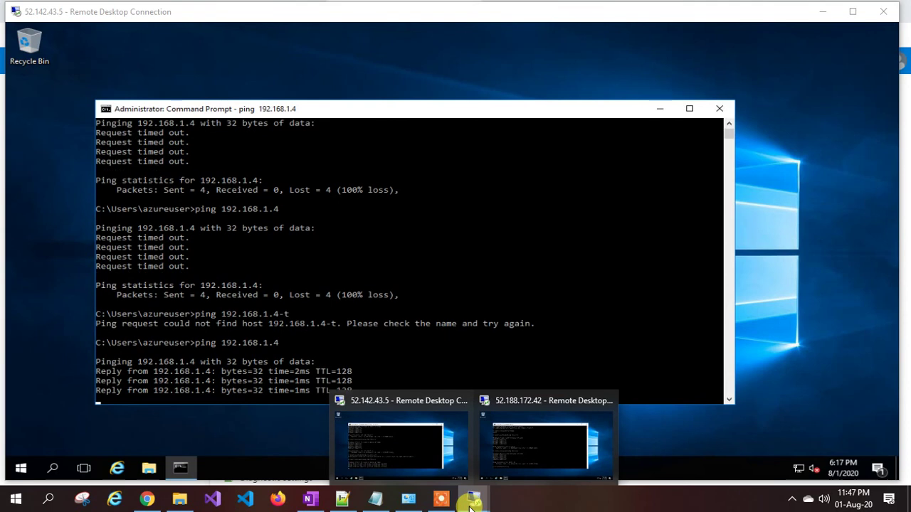
pyautogui.click(525, 452)
pyautogui.click(423, 340)
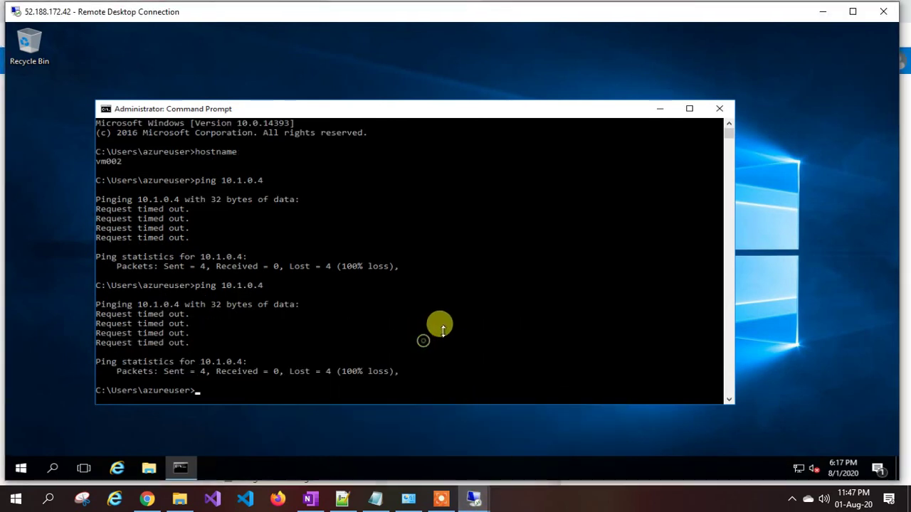
pyautogui.press('Escape')
pyautogui.press('Up')
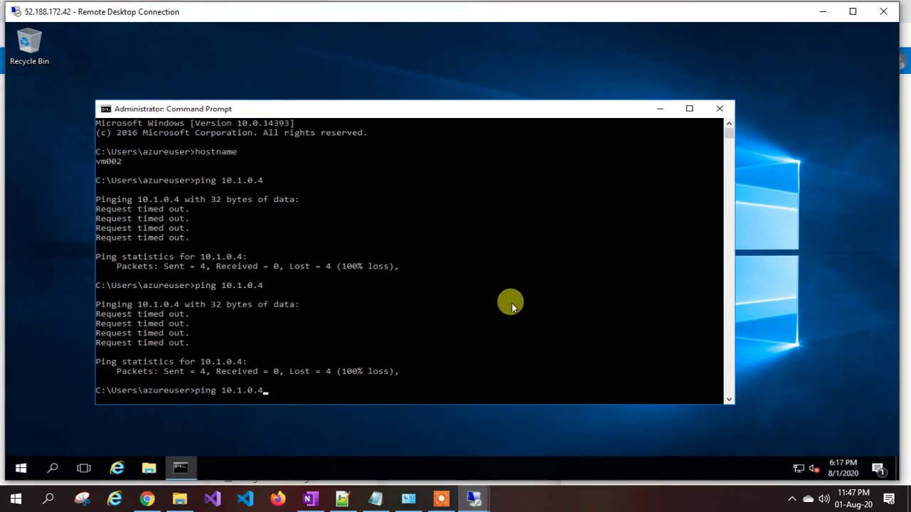
pyautogui.press('Return')
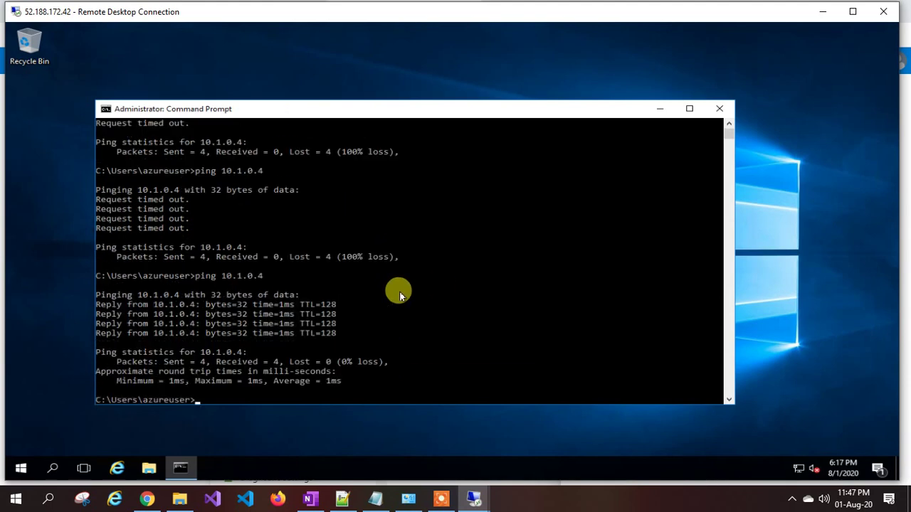
# Step: Return to the Azure portal in the browser and check the peering status of both vnt01 and vnt02
pyautogui.click(146, 499)
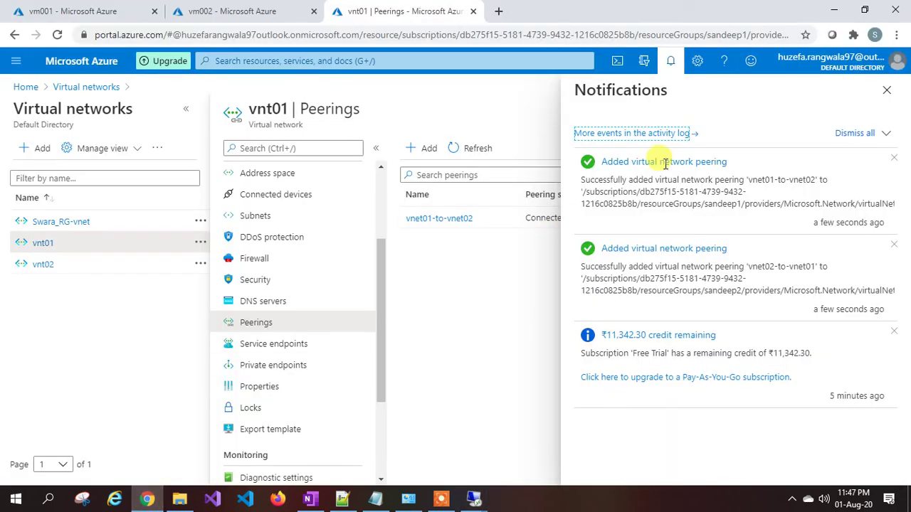
pyautogui.click(887, 90)
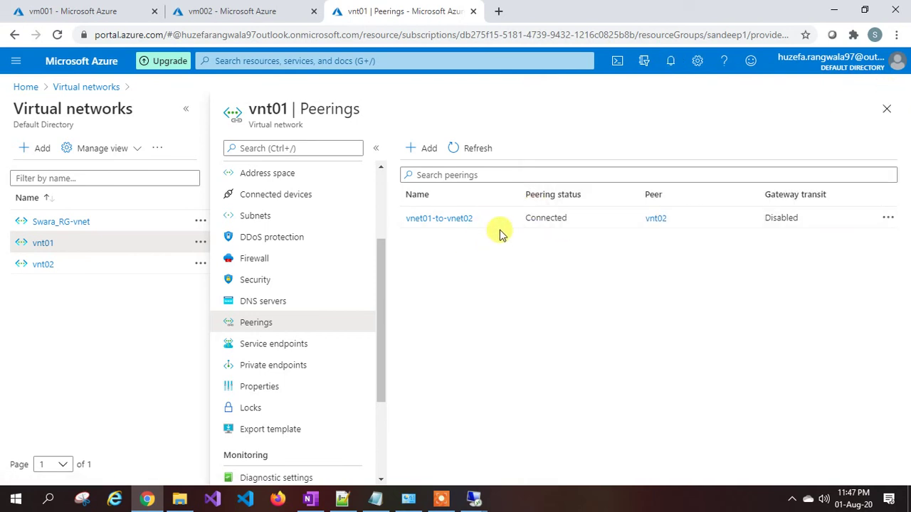
pyautogui.click(42, 265)
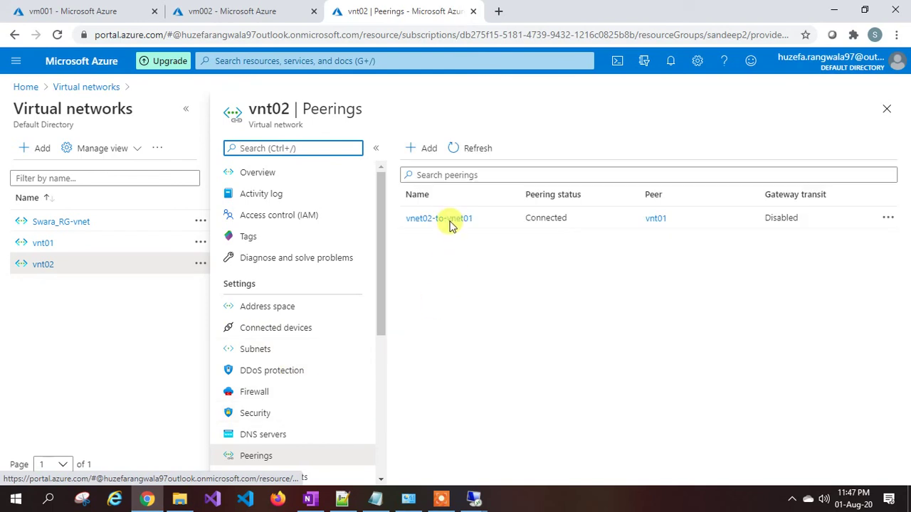